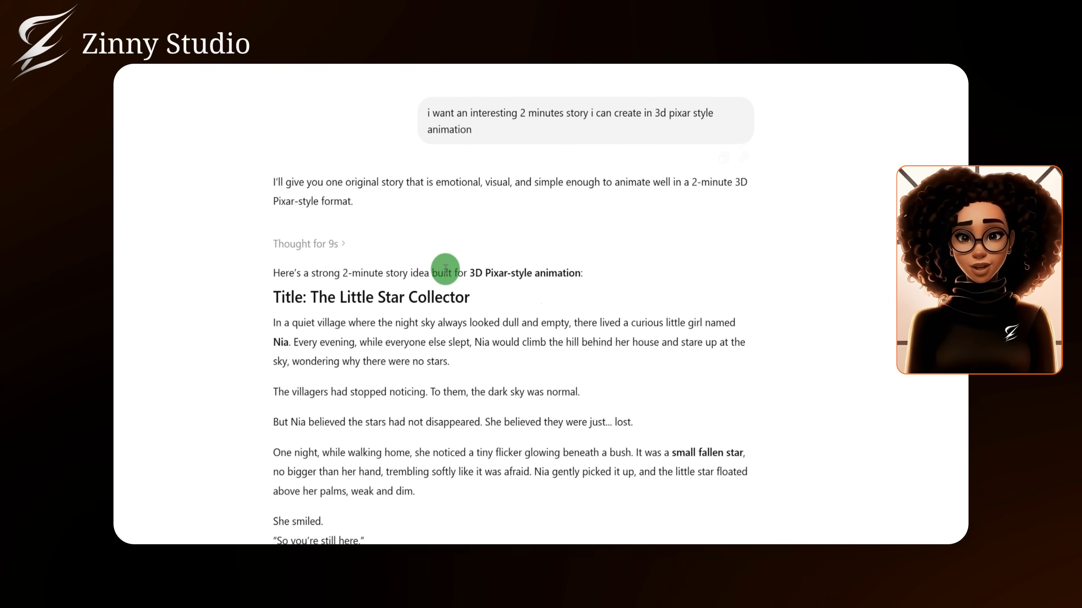
Read through the generated two-minute story "The Little Star Collector" down to its main characters
scroll(443, 281, down, 1)
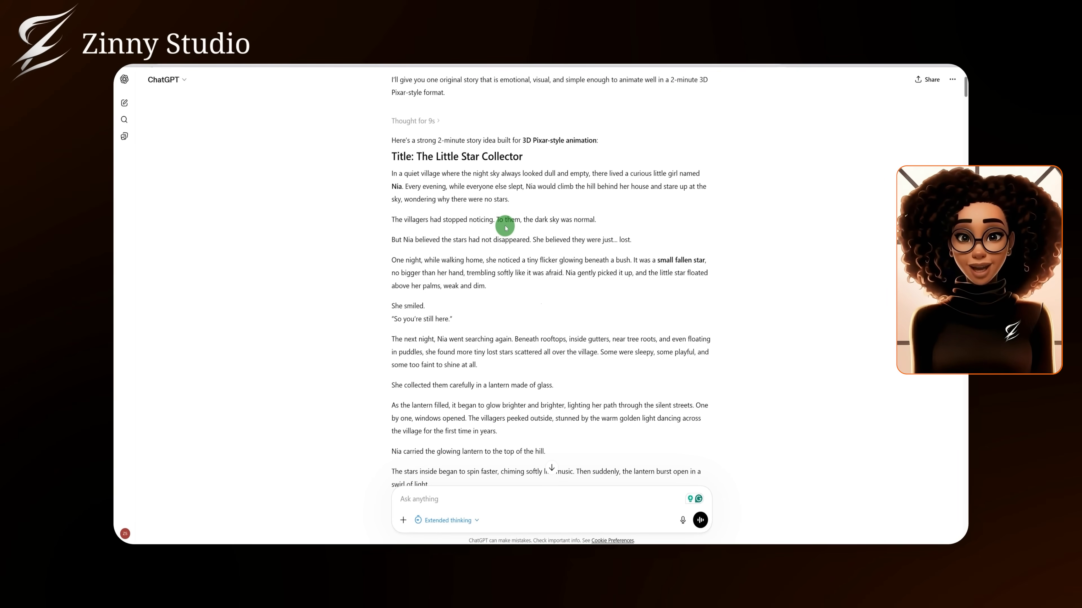
scroll(505, 268, down, 5)
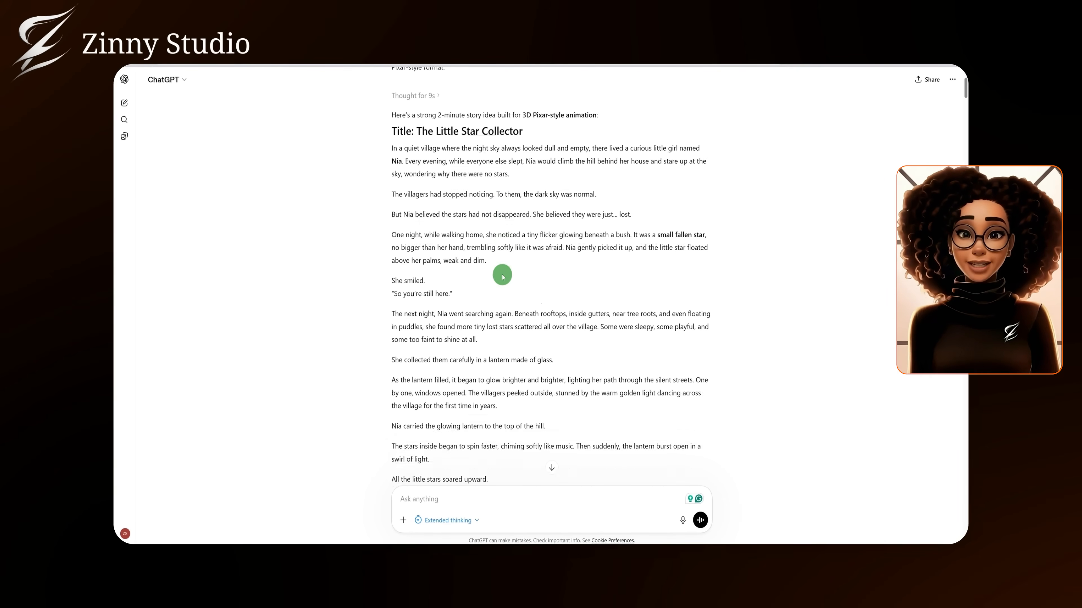
scroll(505, 269, down, 4)
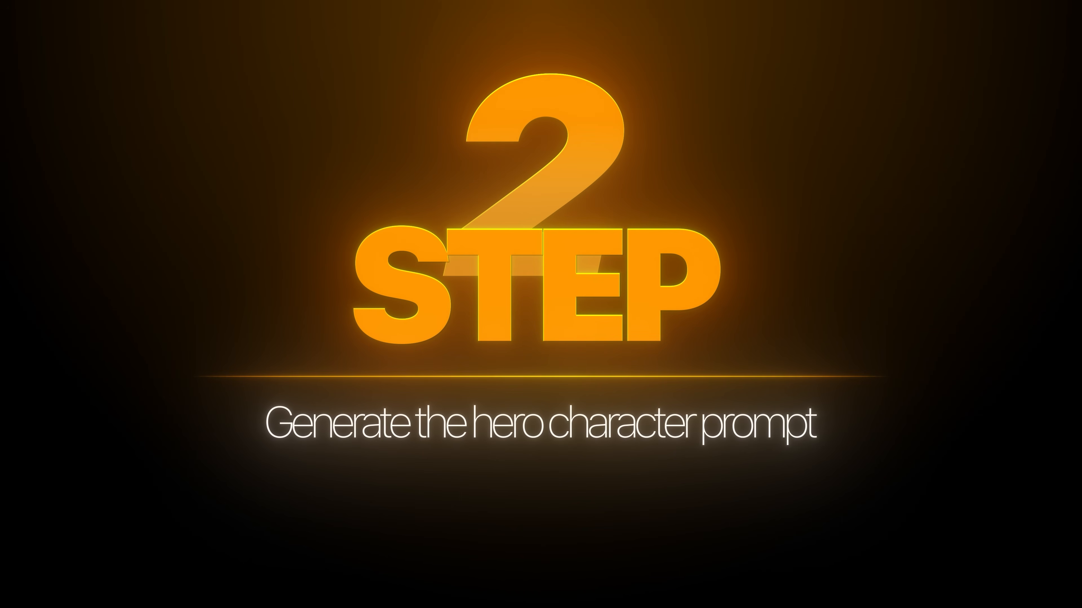
scroll(486, 327, down, 1)
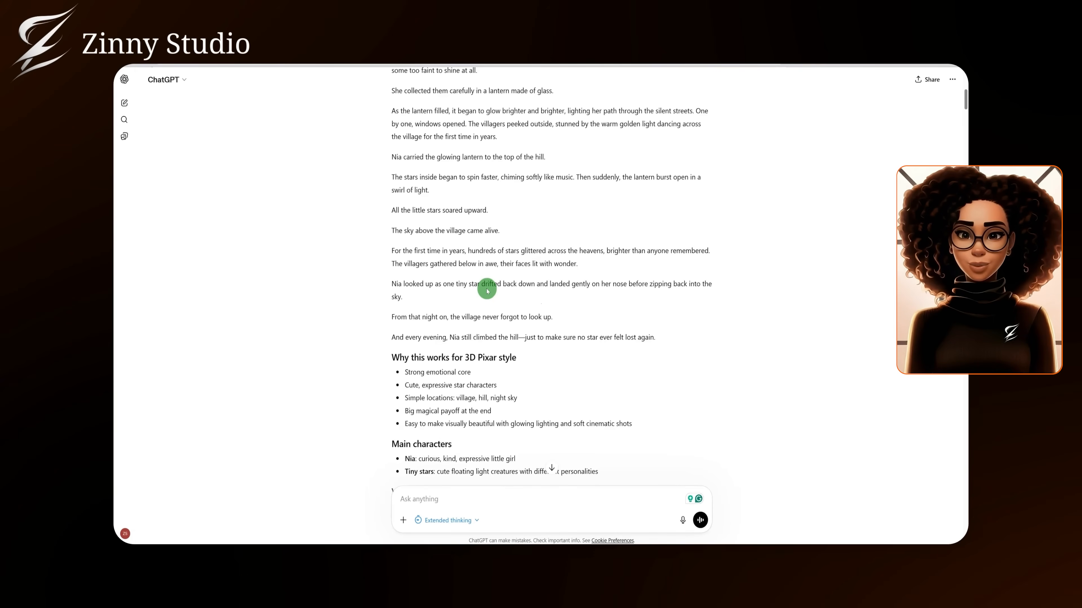
scroll(487, 290, down, 6)
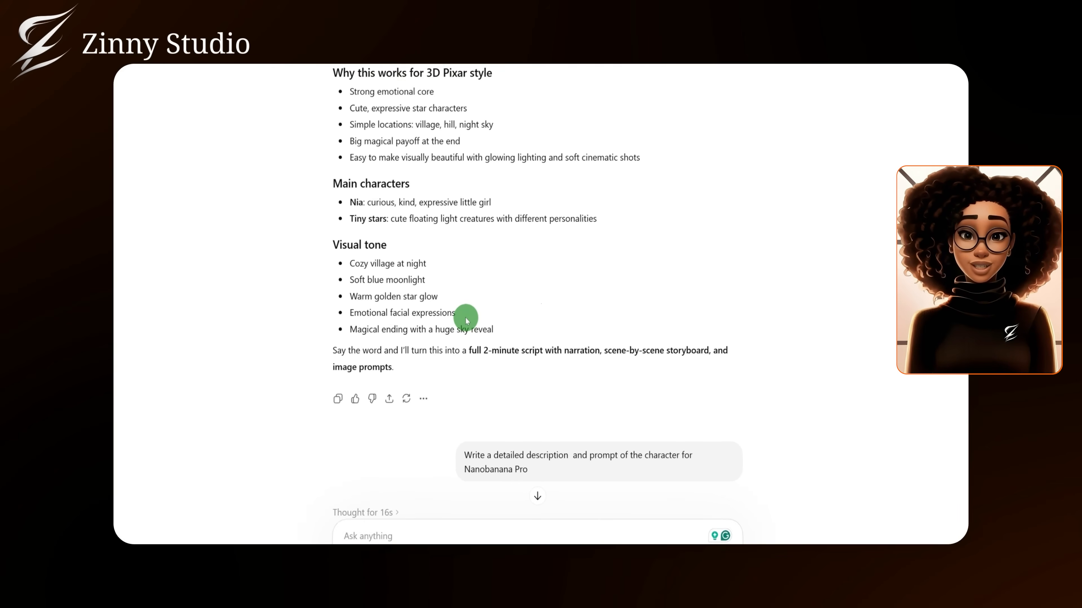
Review the request for a detailed character description, the resulting description of the heroine, and the NanoBanana Pro character prompt
scroll(457, 299, down, 3)
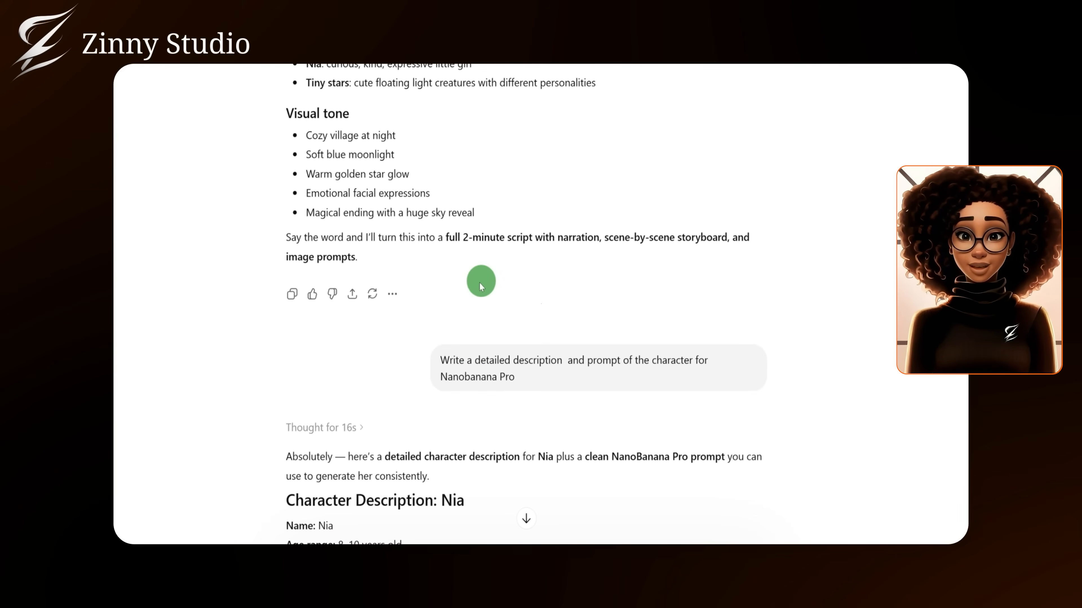
scroll(479, 283, down, 3)
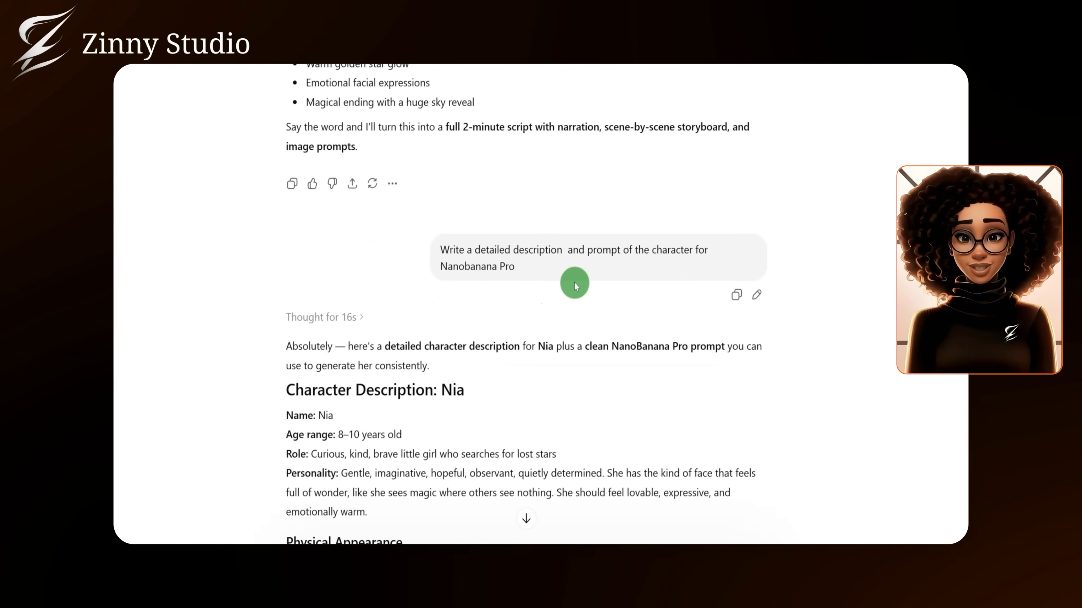
scroll(574, 286, down, 5)
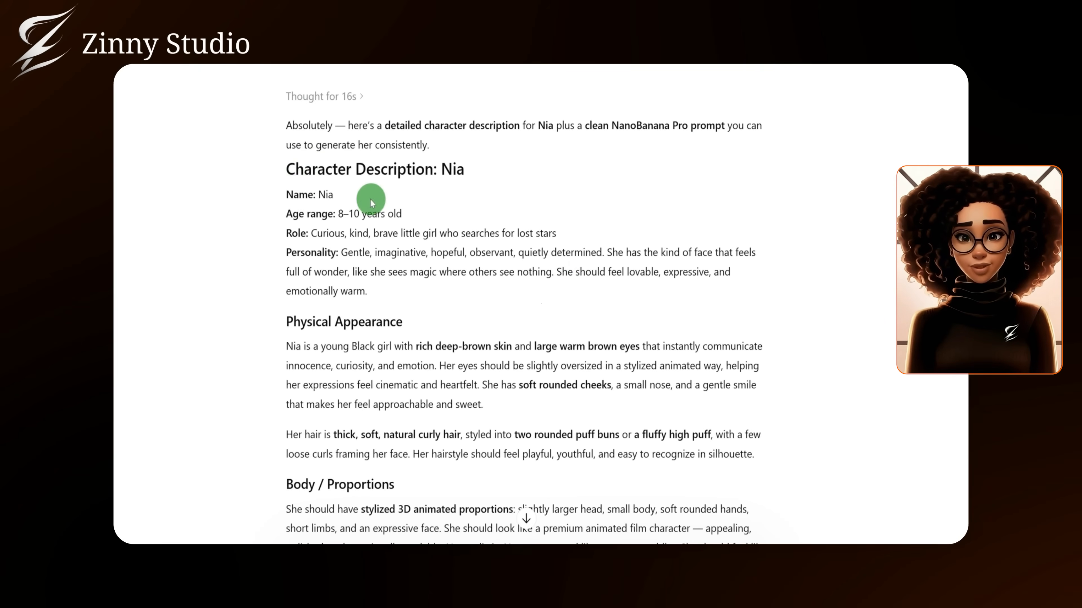
scroll(362, 242, down, 4)
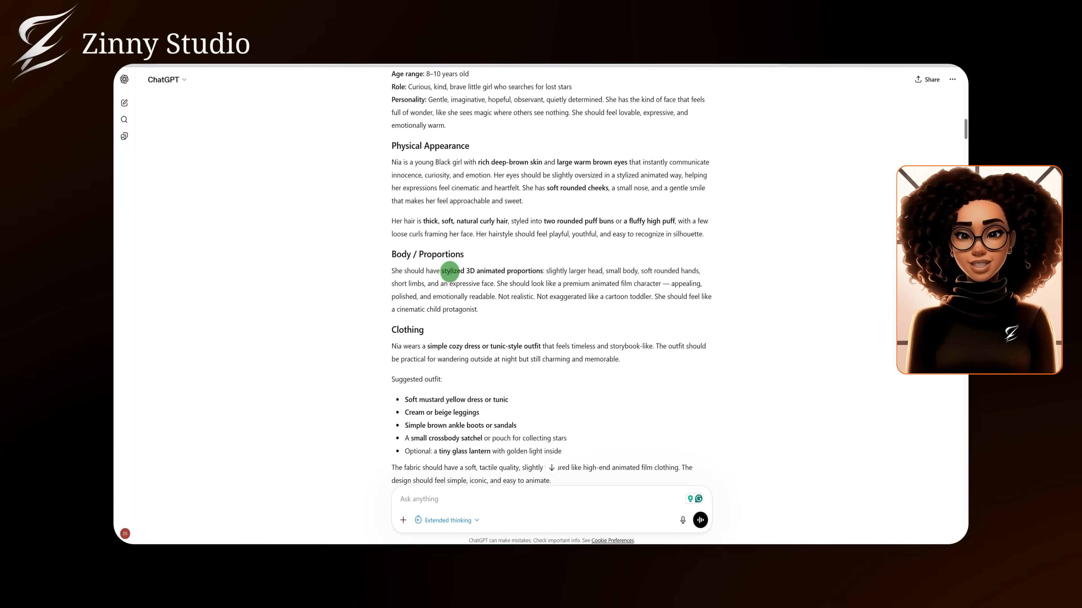
scroll(450, 271, down, 3)
scroll(449, 271, down, 9)
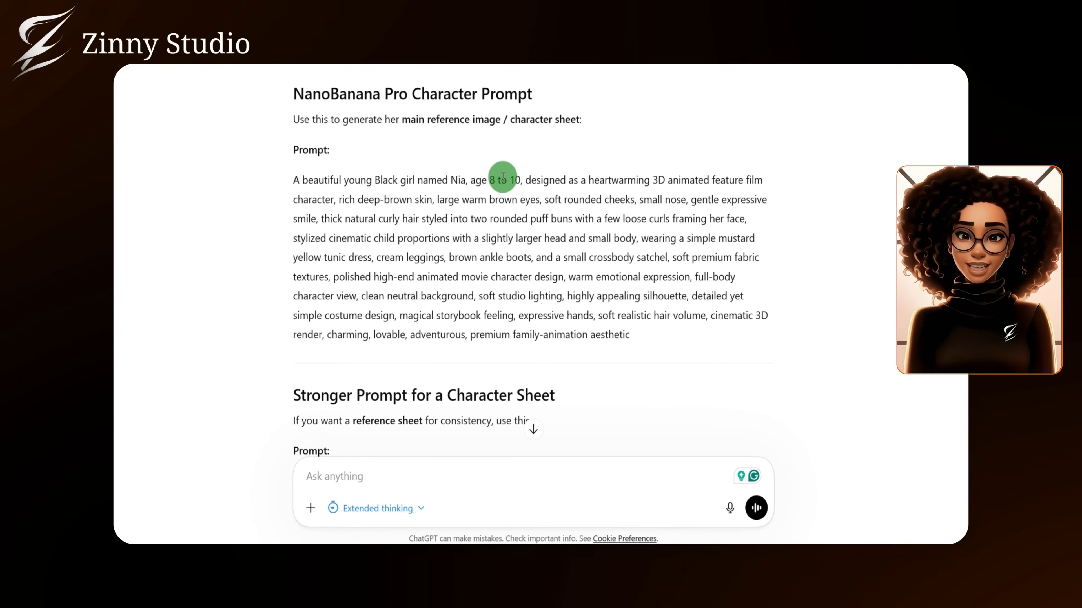
scroll(500, 179, down, 2)
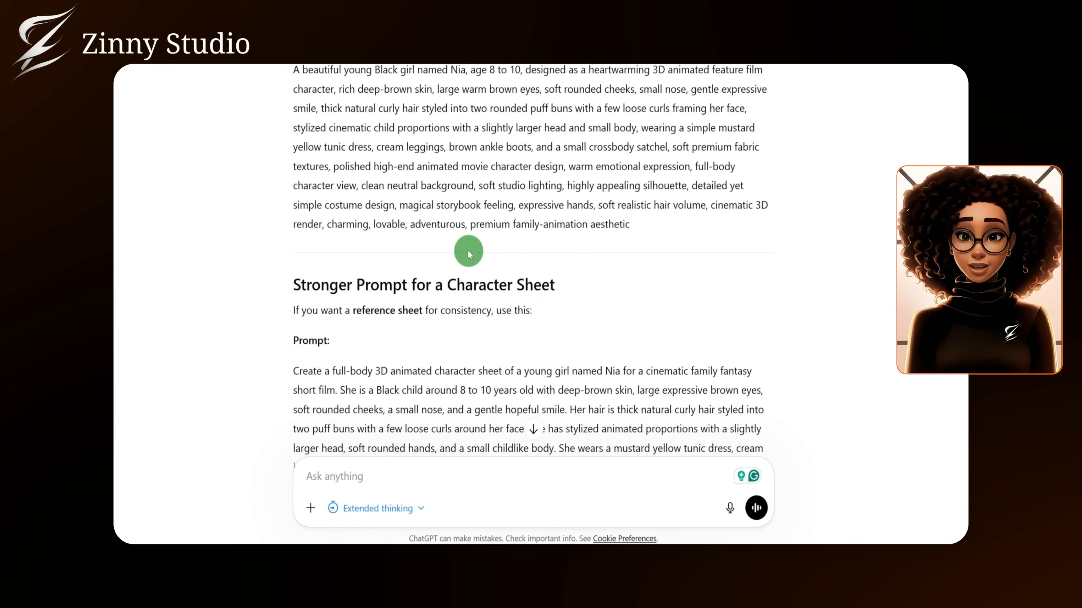
Review the revised character description for a Latina girl aged 10 to 12 and the updated NanoBanana prompt
scroll(510, 241, down, 10)
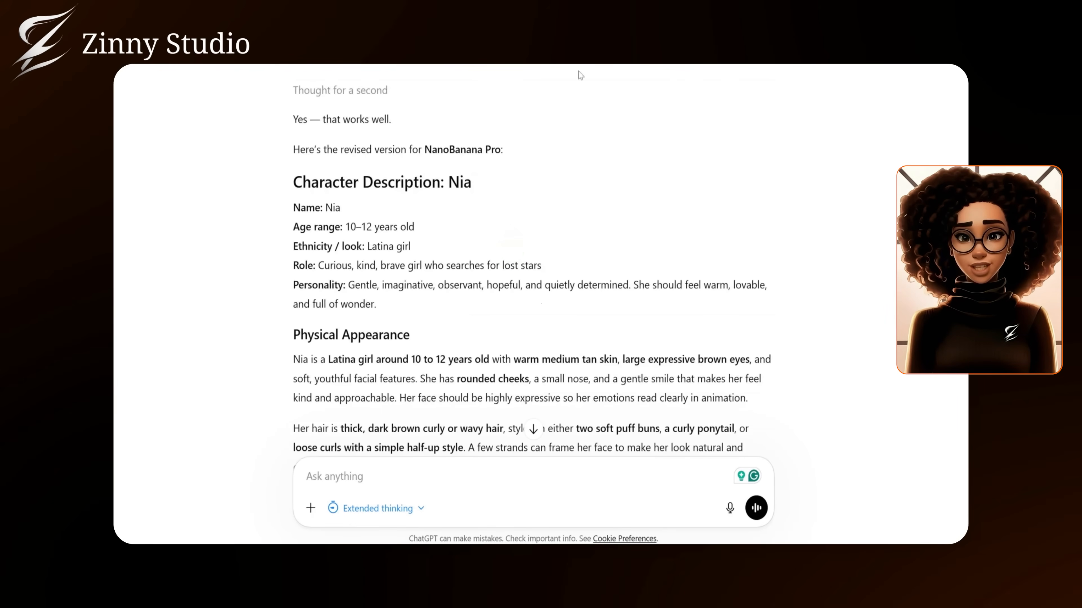
scroll(618, 297, down, 3)
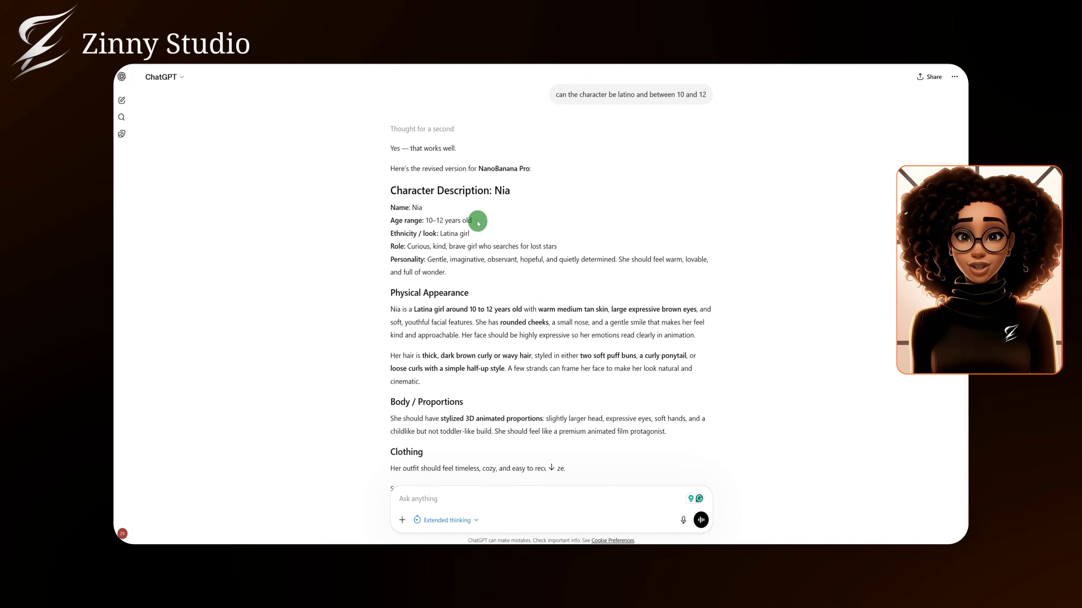
scroll(551, 264, down, 6)
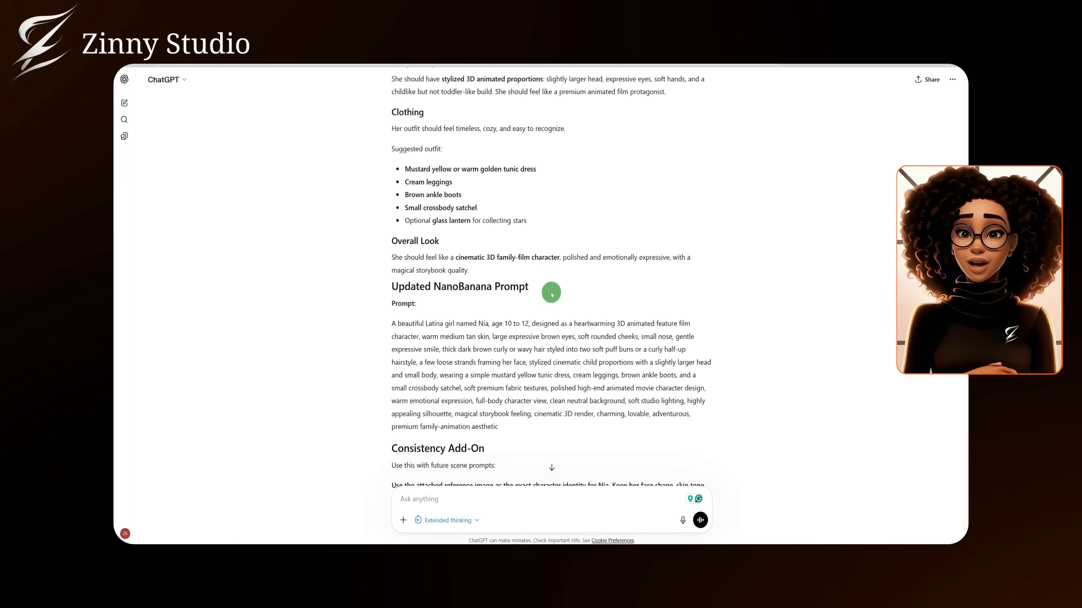
scroll(551, 294, down, 1)
scroll(551, 284, down, 3)
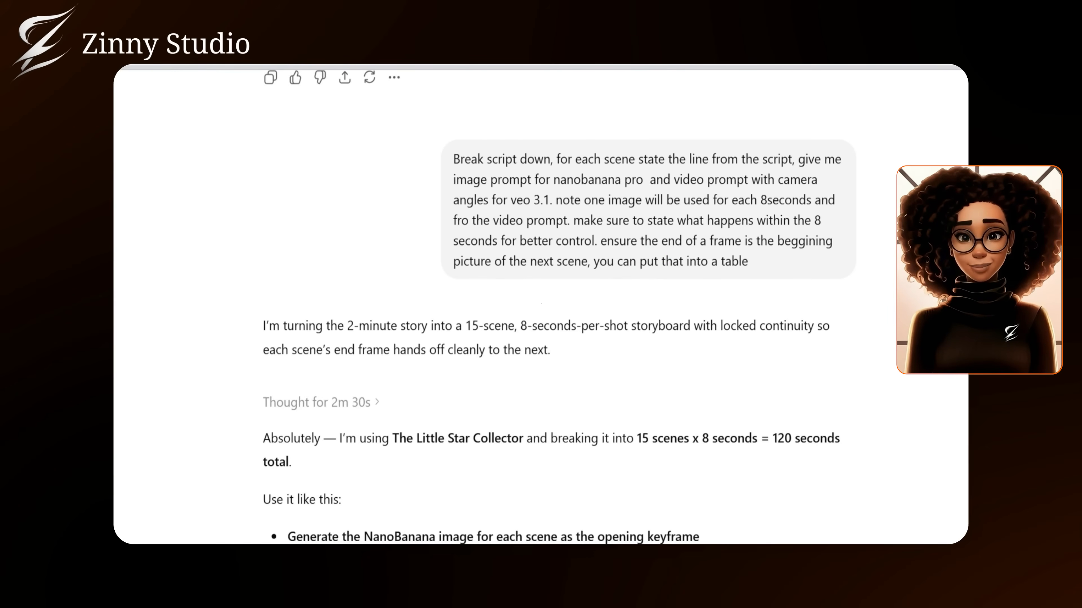
Examine the storyboard table's script lines, NanoBanana Pro image prompts and Veo 3.1 video prompts across all scenes
scroll(541, 305, down, 10)
scroll(541, 305, down, 3)
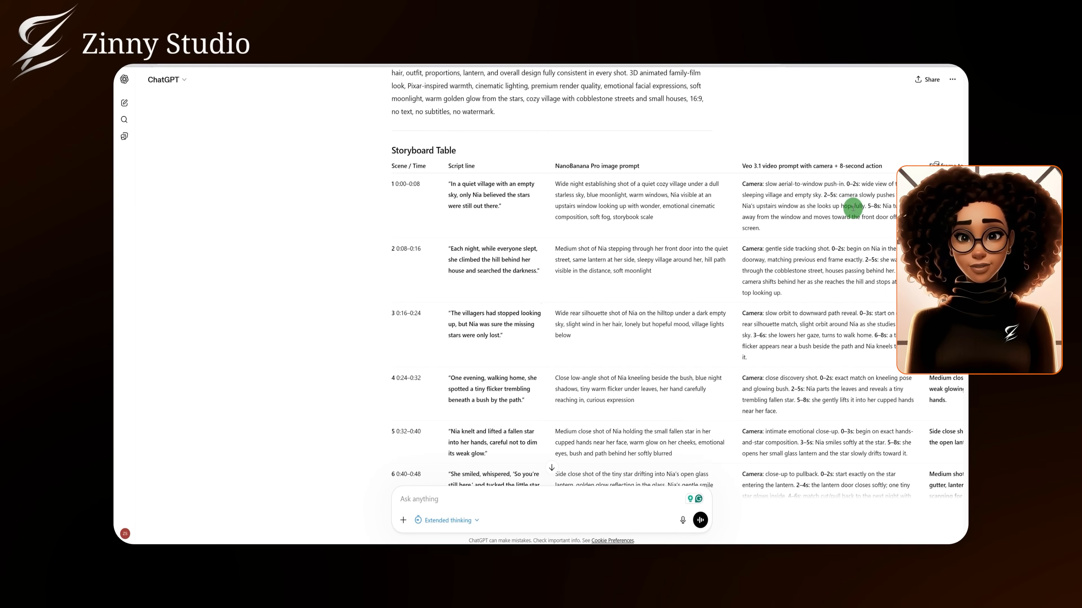
scroll(835, 371, down, 1)
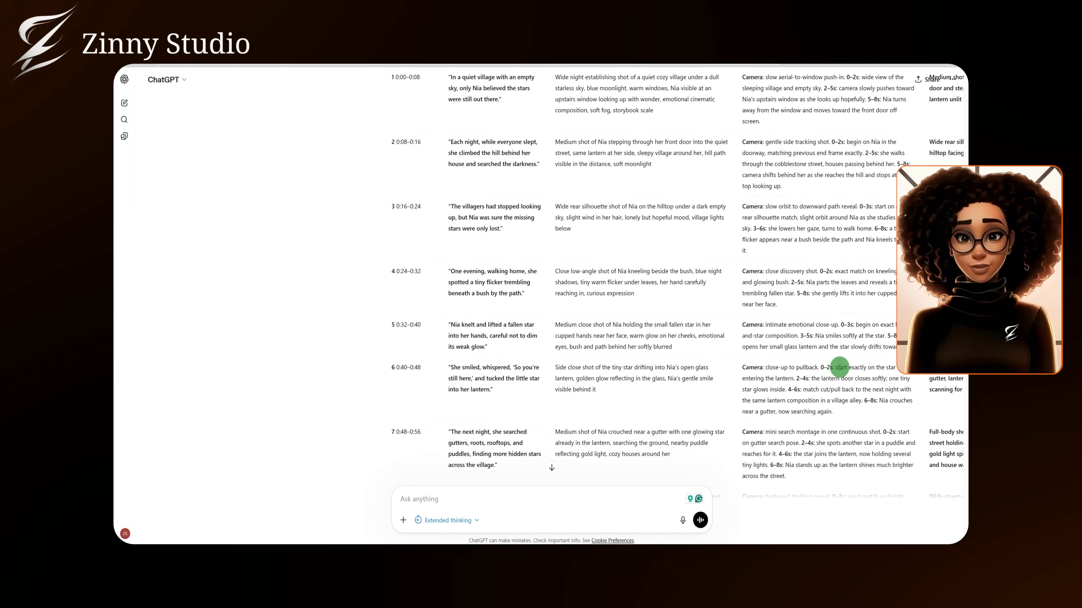
scroll(837, 369, up, 2)
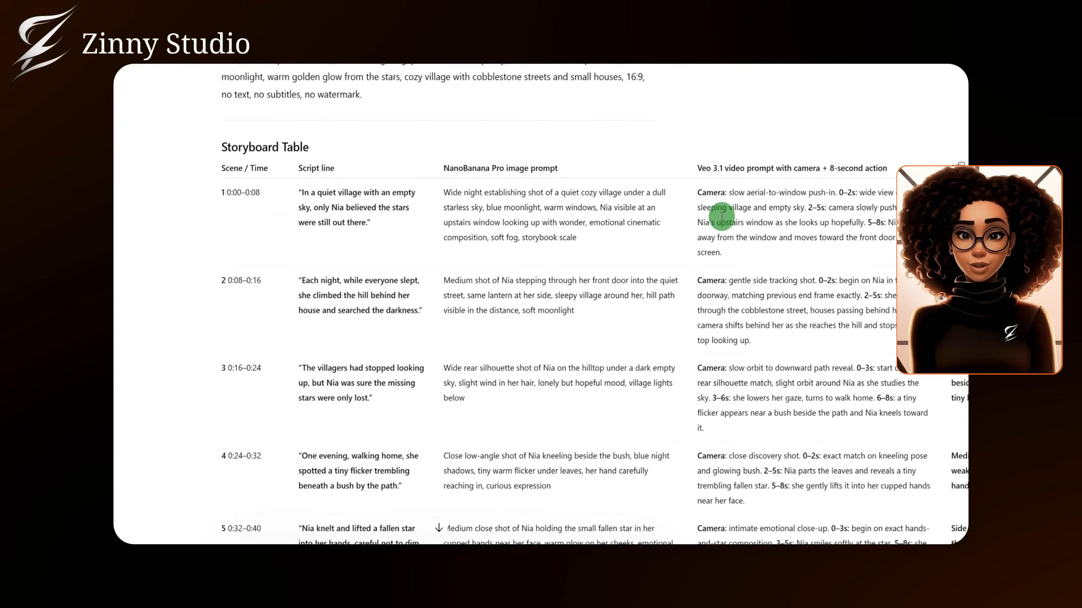
scroll(706, 207, down, 12)
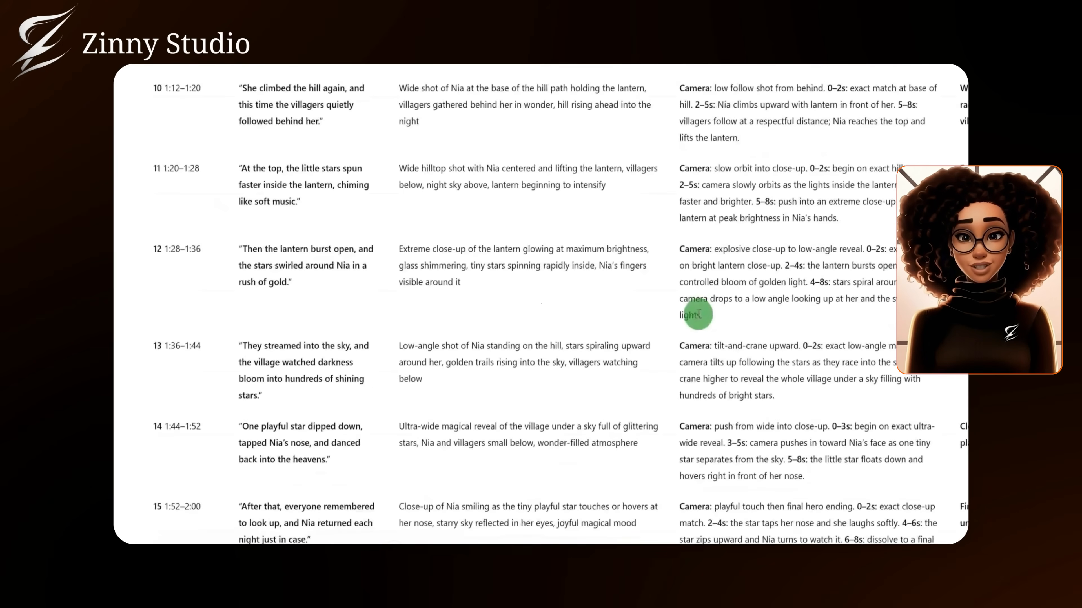
scroll(698, 310, down, 5)
scroll(698, 309, up, 2)
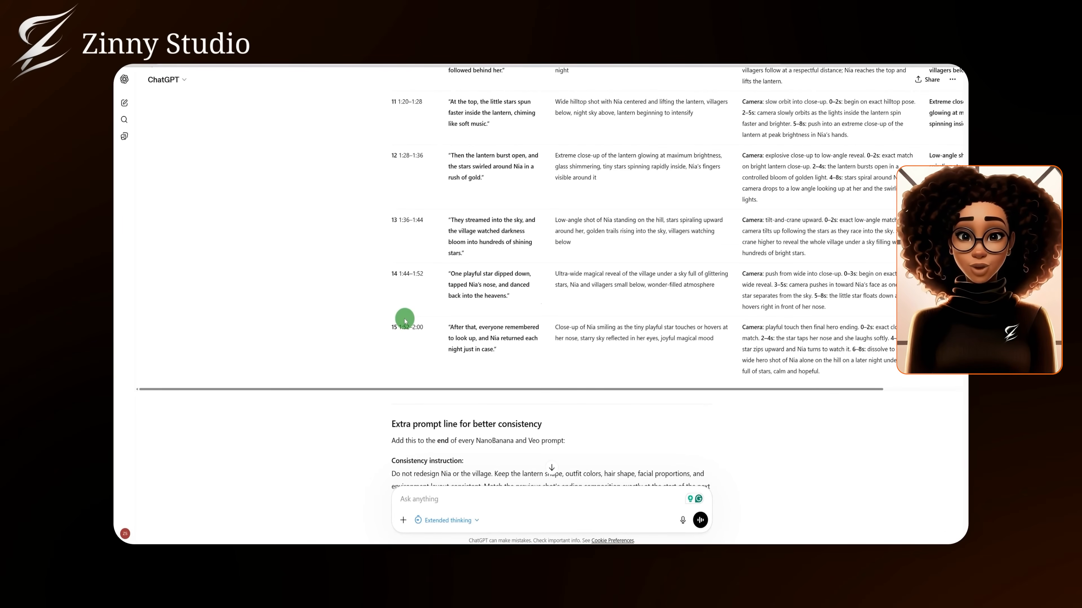
scroll(473, 314, up, 15)
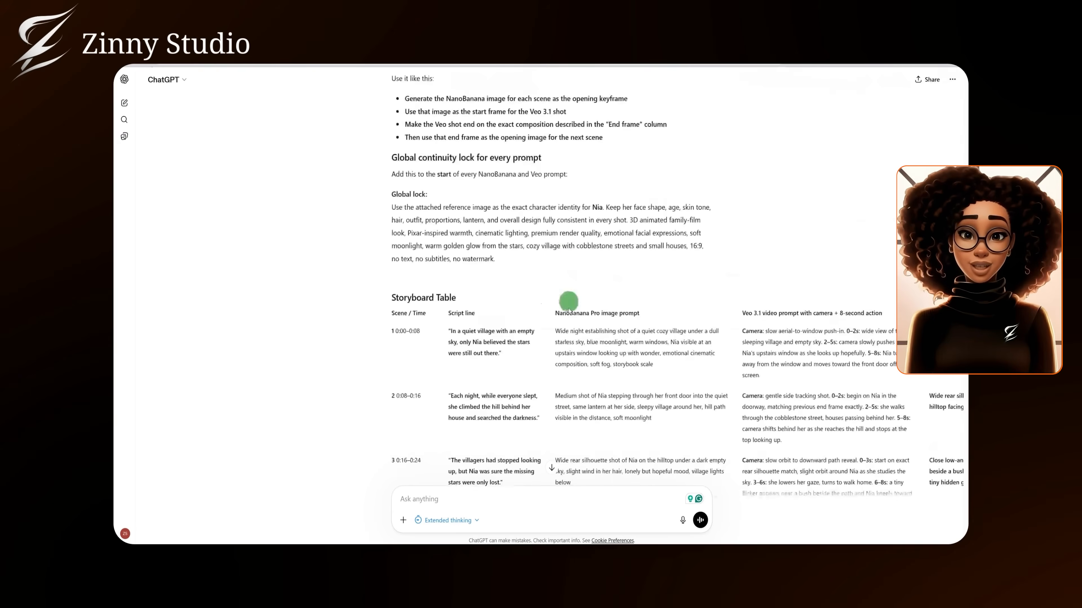
scroll(767, 369, down, 10)
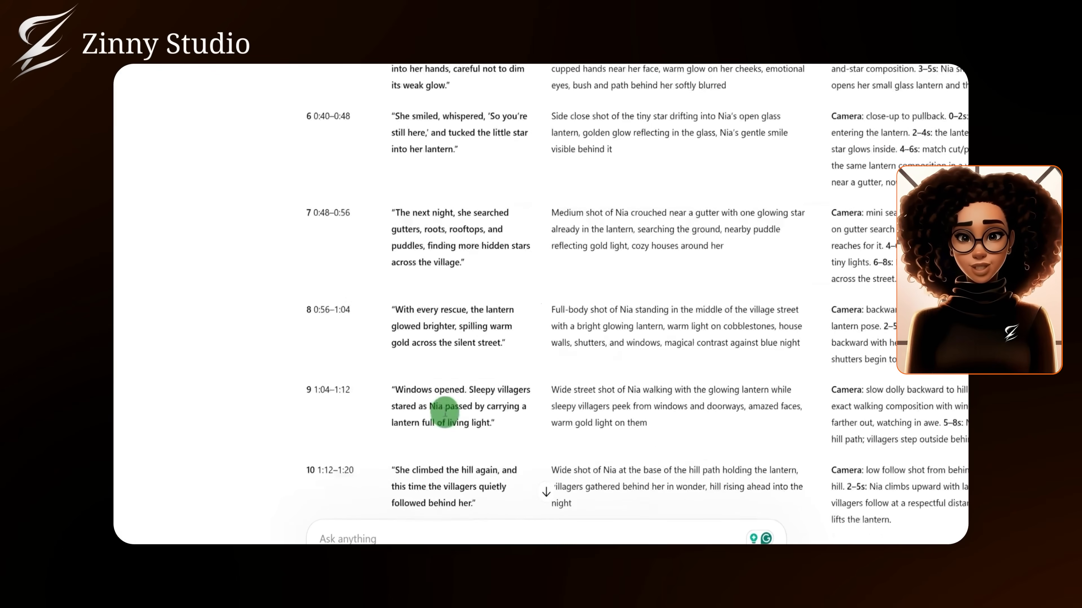
Review the separate list of 15 scenes with their script lines and image prompts
scroll(444, 413, down, 15)
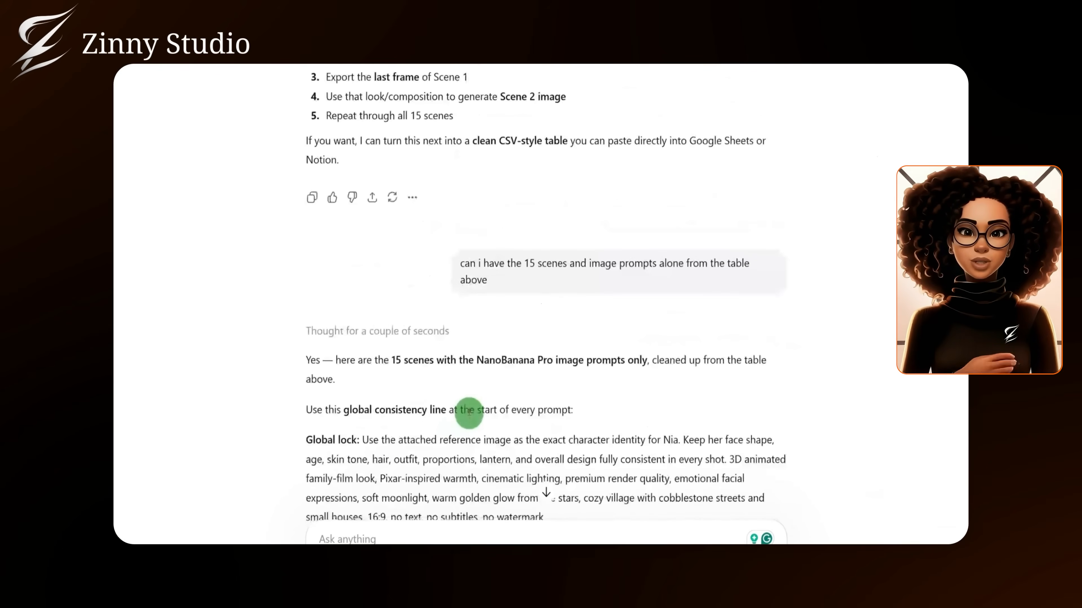
scroll(468, 413, down, 10)
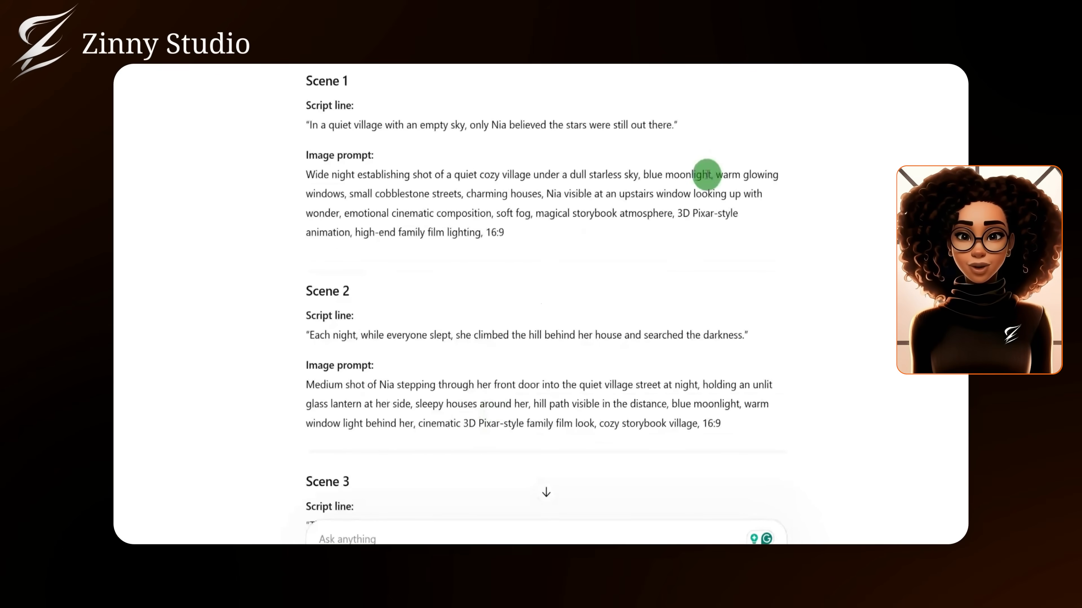
scroll(619, 191, down, 12)
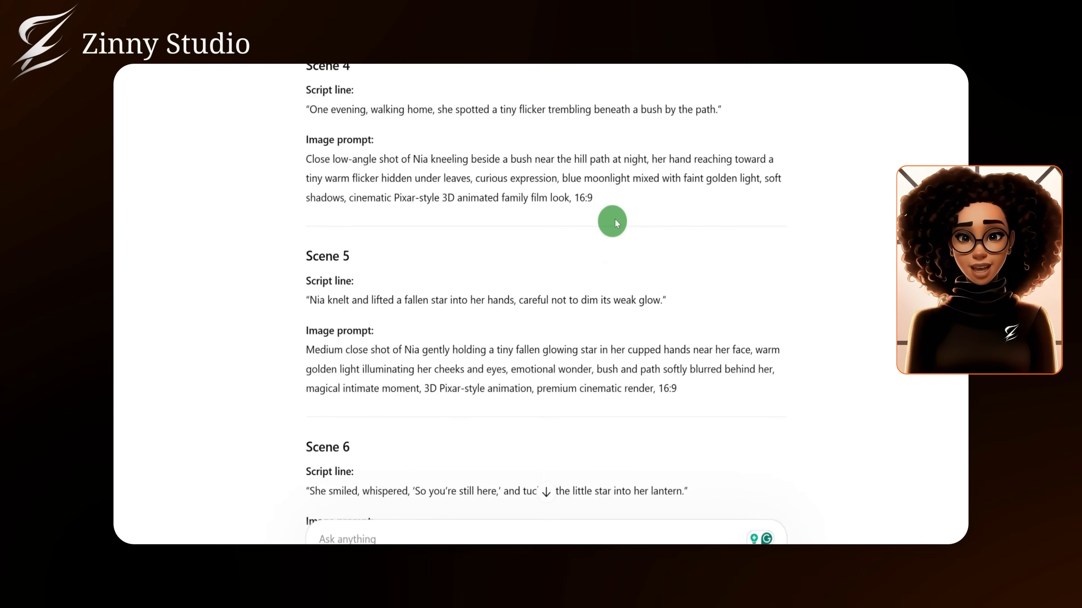
scroll(610, 223, down, 20)
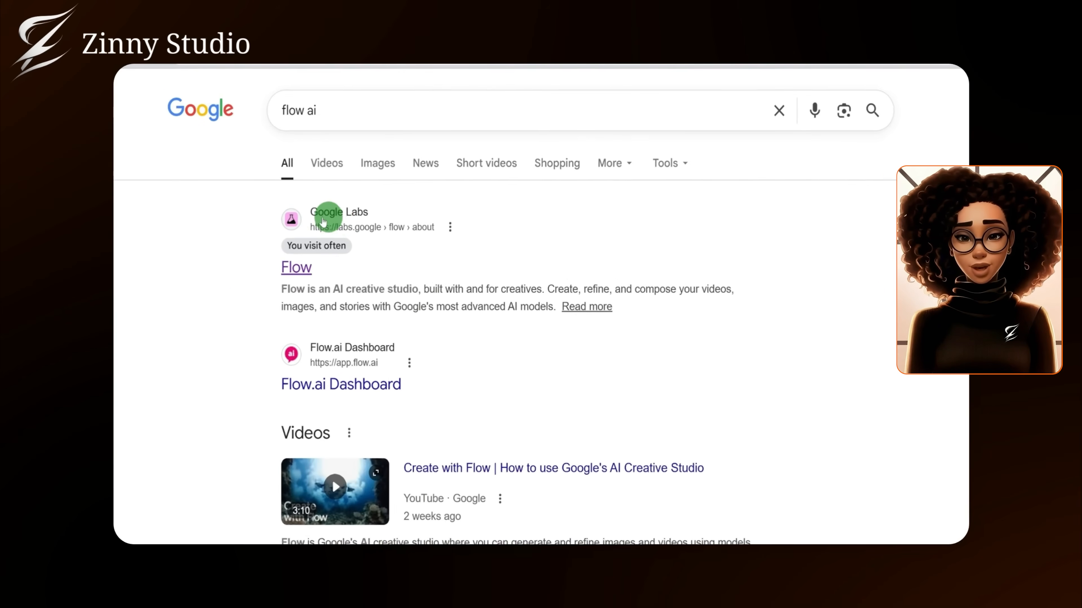
Open the Google Labs Flow search result and the "VEO Automation - Auto VEO on Google Flow" extension listing
click(308, 276)
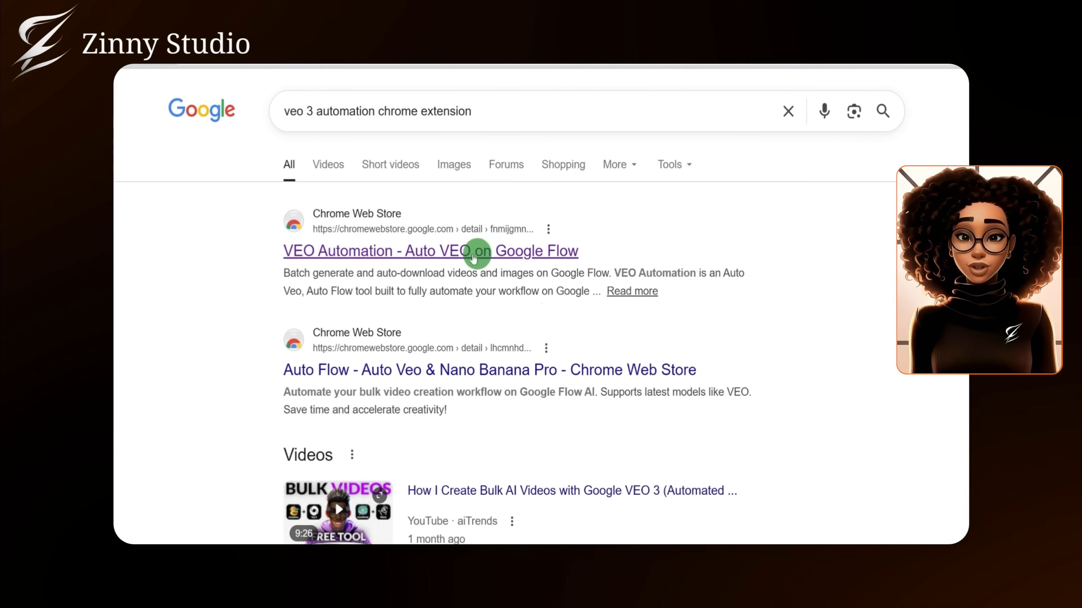
click(406, 254)
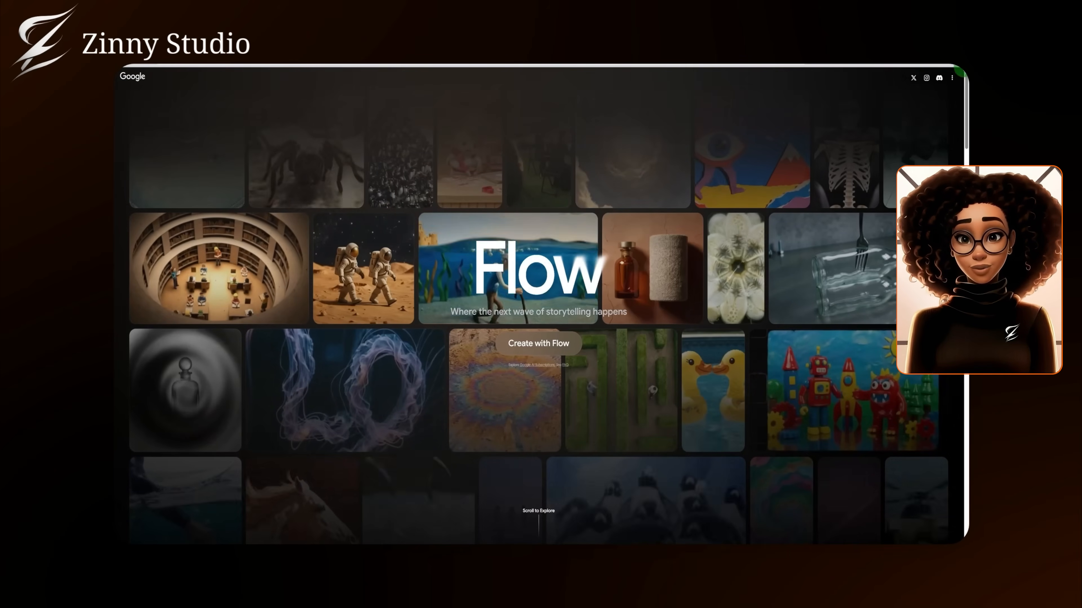
Enter the Google Flow workspace from its landing page and create a new project
key(alt+f)
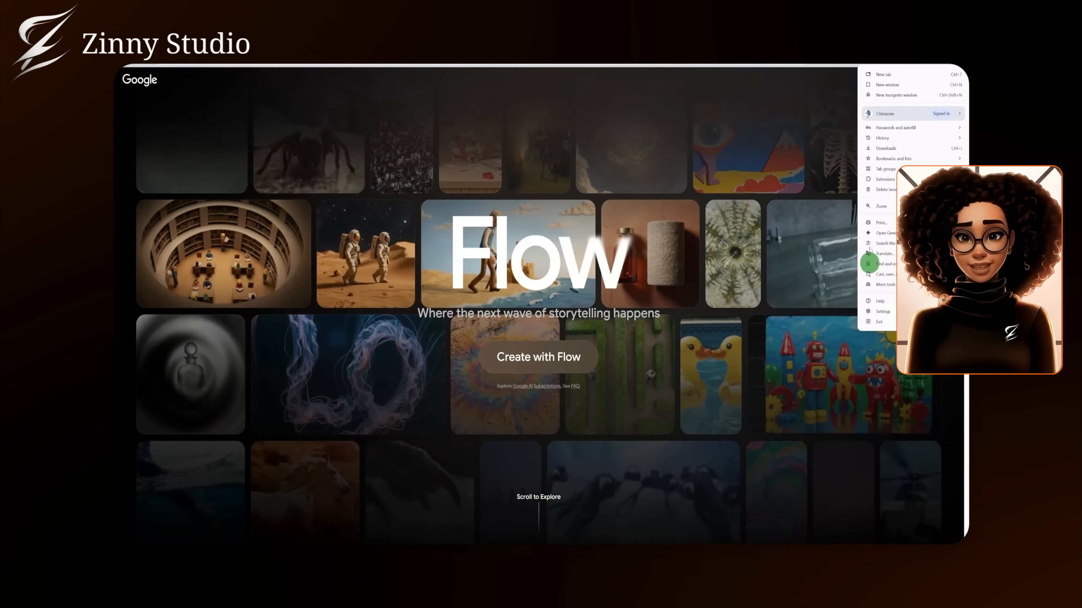
key(Escape)
click(559, 366)
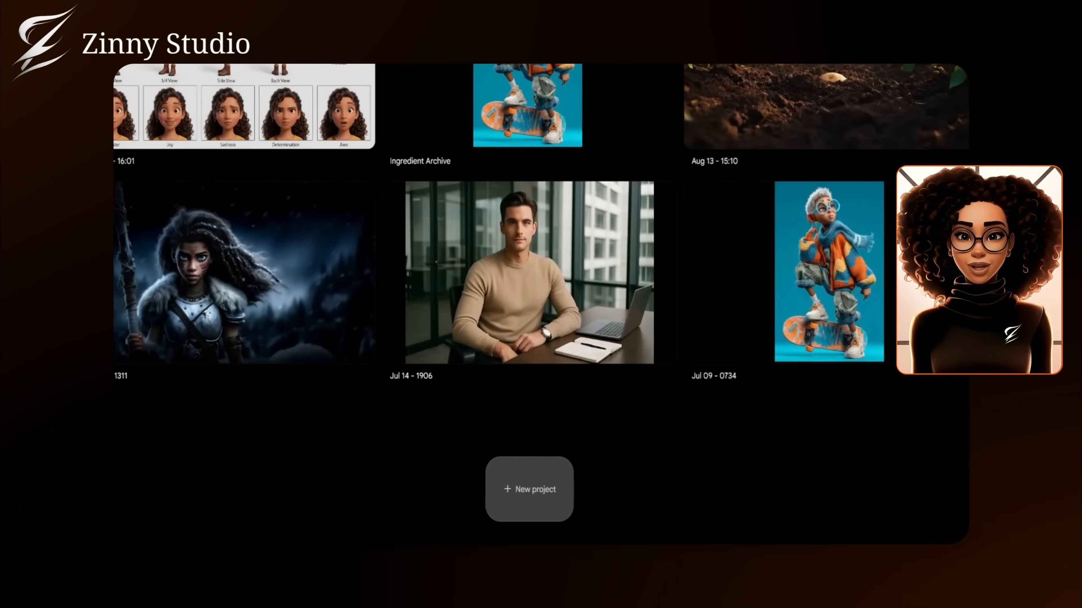
click(549, 497)
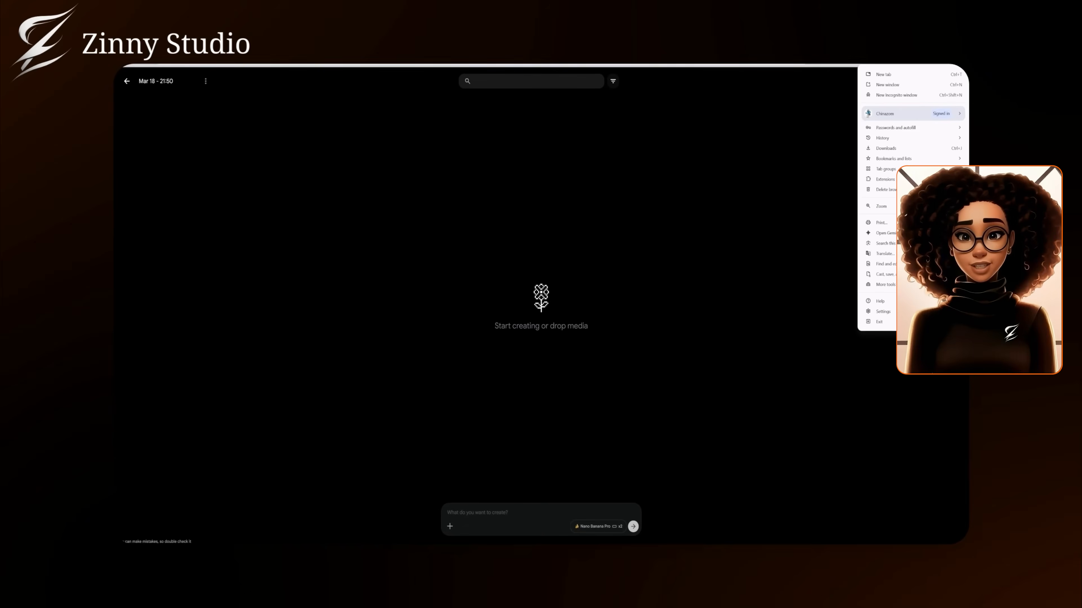
Increase the browser's page zoom for the new Flow project
click(946, 206)
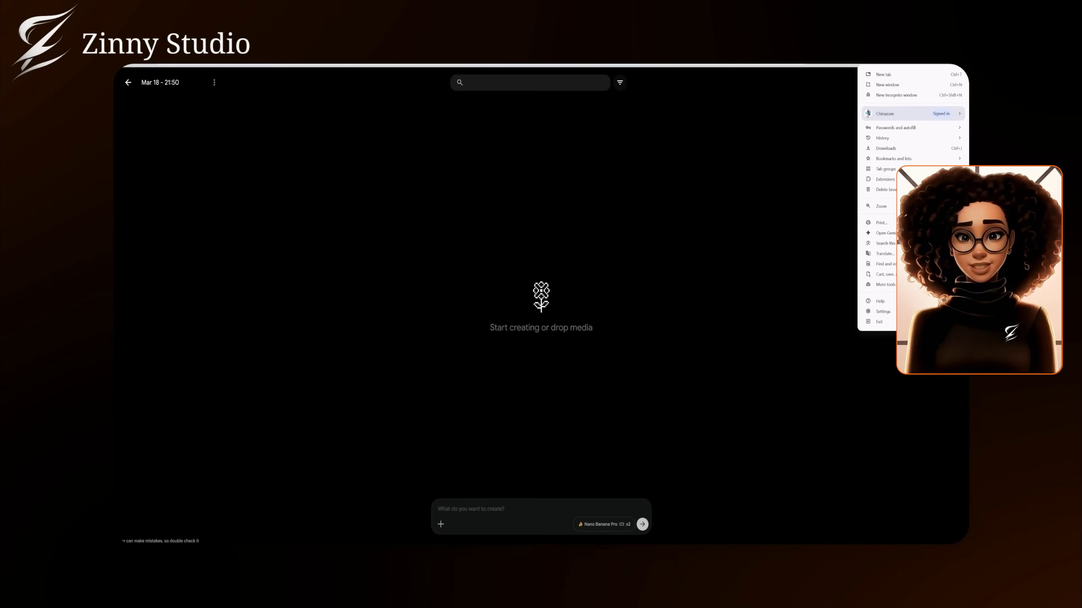
click(946, 206)
click(946, 206)
click(946, 206)
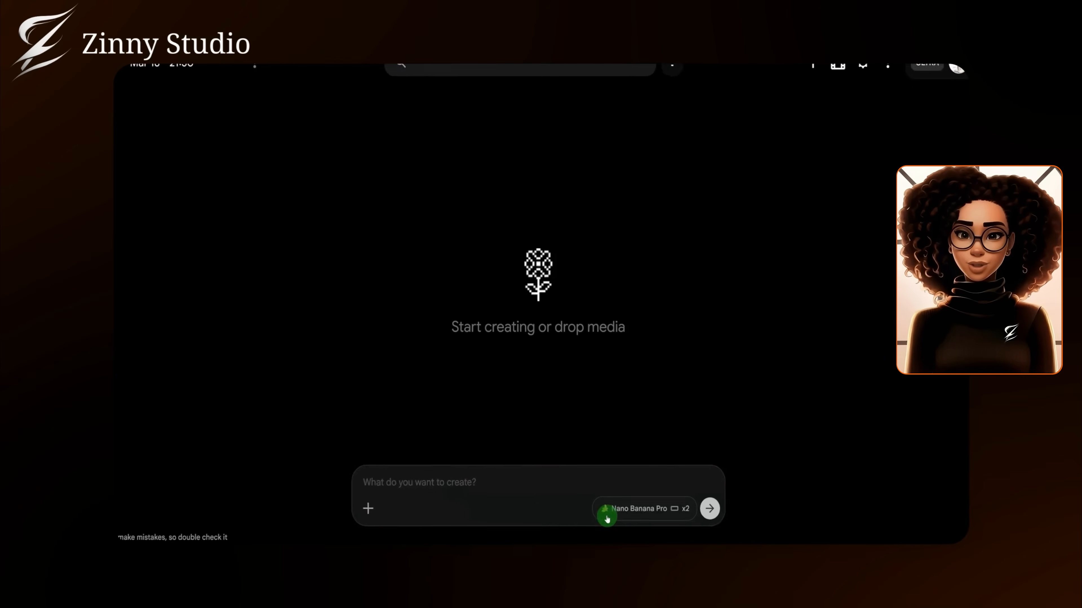
Generate two 16:9 full-body character sheets of Nia in a 3D Pixar-style aesthetic with Nano Banana Pro from the character prompt
click(607, 519)
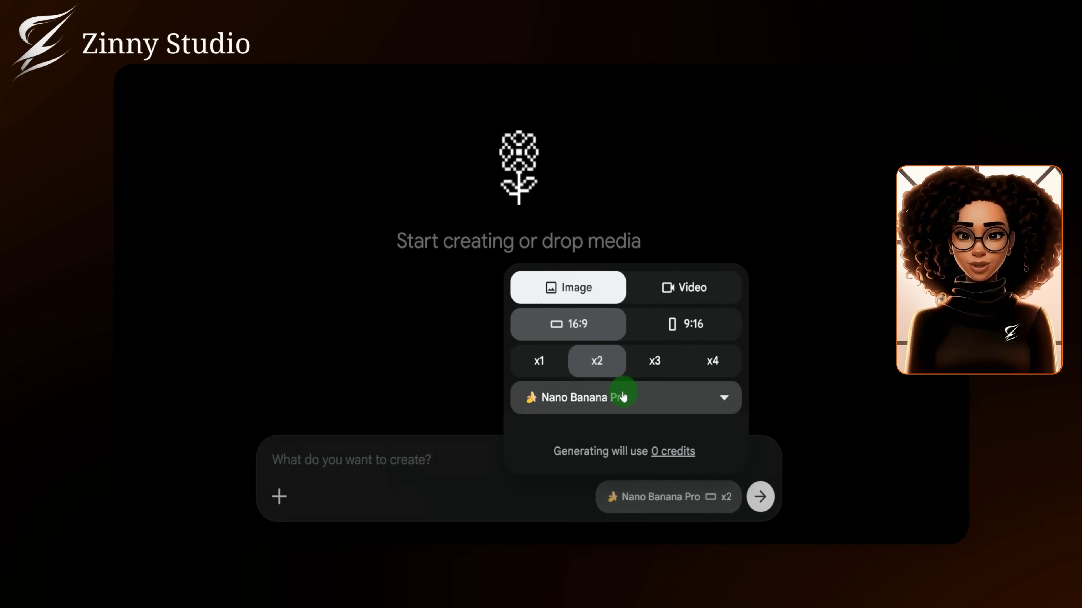
click(623, 397)
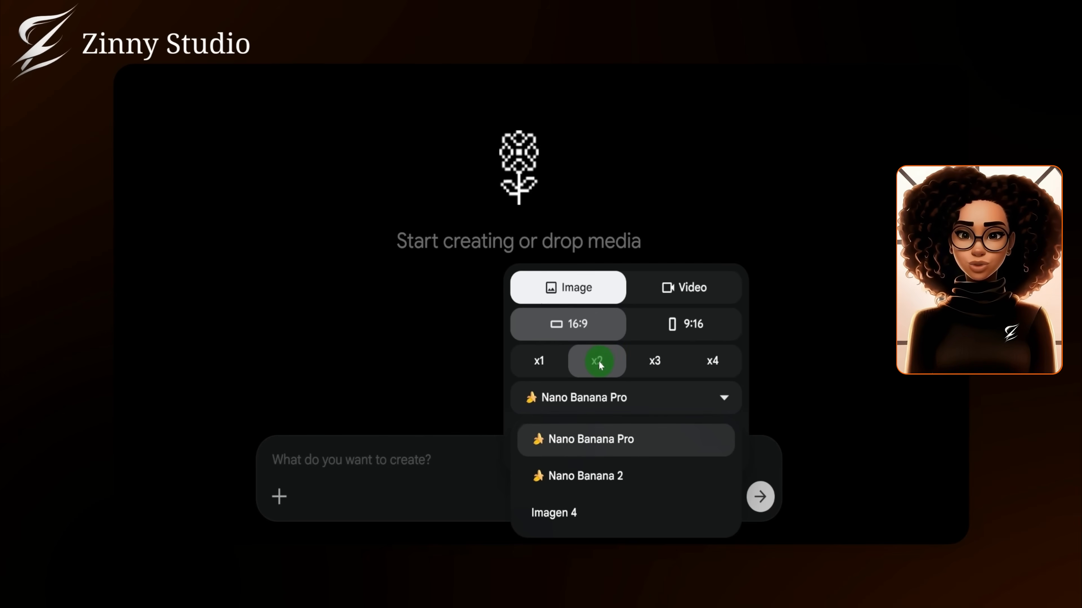
click(398, 461)
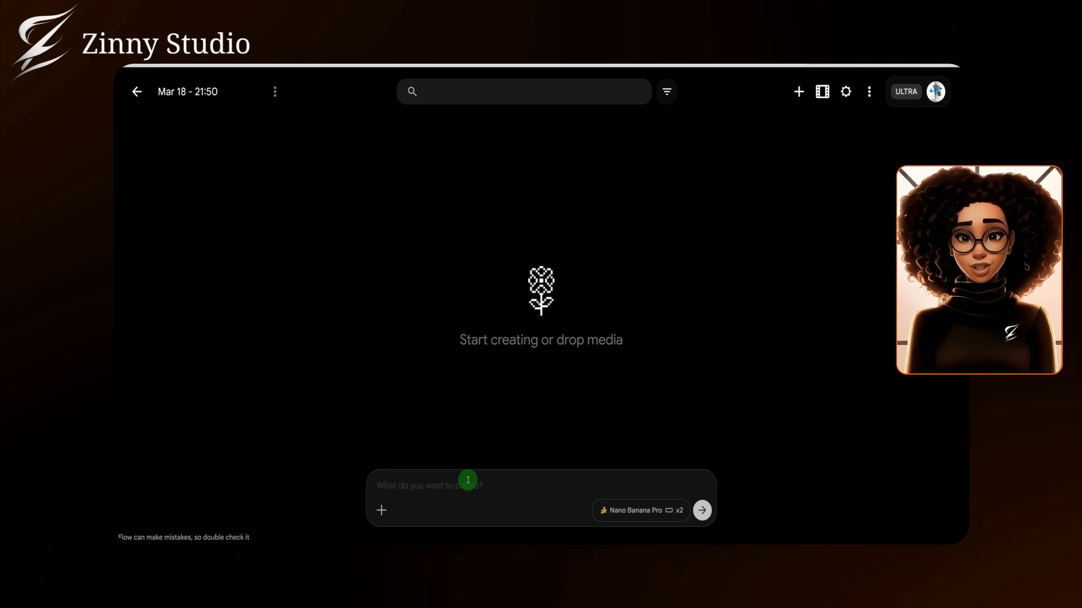
text(Create a professional full-body character sheet of an original young girl named Nia in a 3D Pixar-style animation aesthetic. She is a Latina girl between 10 and 12 years old with warm medium tan skin, large expressive brown eyes, soft rounded cheeks, a small nose, and a gentle hopeful smile. She has thick dark brown curly hair styled in a soft half-up curly hairstyle with a few loose strands framing her face. She has stylized child proportions with a slightly larger head, expressive eyes, soft rounded hands, and a slim childlike build. She is wearing a simple but iconic mustard yellow tunic dress, cream leggings, brown ankle boots, and a small crossbody satchel. Show her in front view, 3/4 view, side view, back view, a full-body pose, a close-up portrait, and multiple facial expressions including wonder, joy, sadness, determination, and awe. Keep the design visually consistent across every angle and expression with the exact same face shape, hairstyle, skin tone, outfit, and proportions. Use soft cinematic lighting, polished 3D animated movie rendering, detailed hair grooming, premium fabric textures, warm magical storybook charm, clean light background, studio-quality character development sheet, highly appealing and lovable animated protagonist design.)
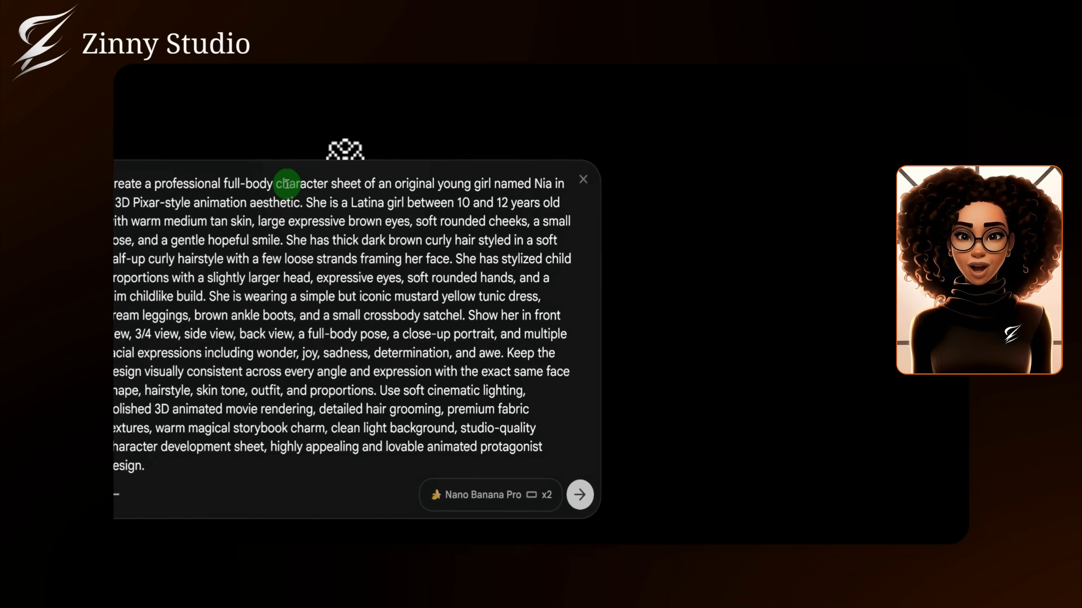
click(579, 498)
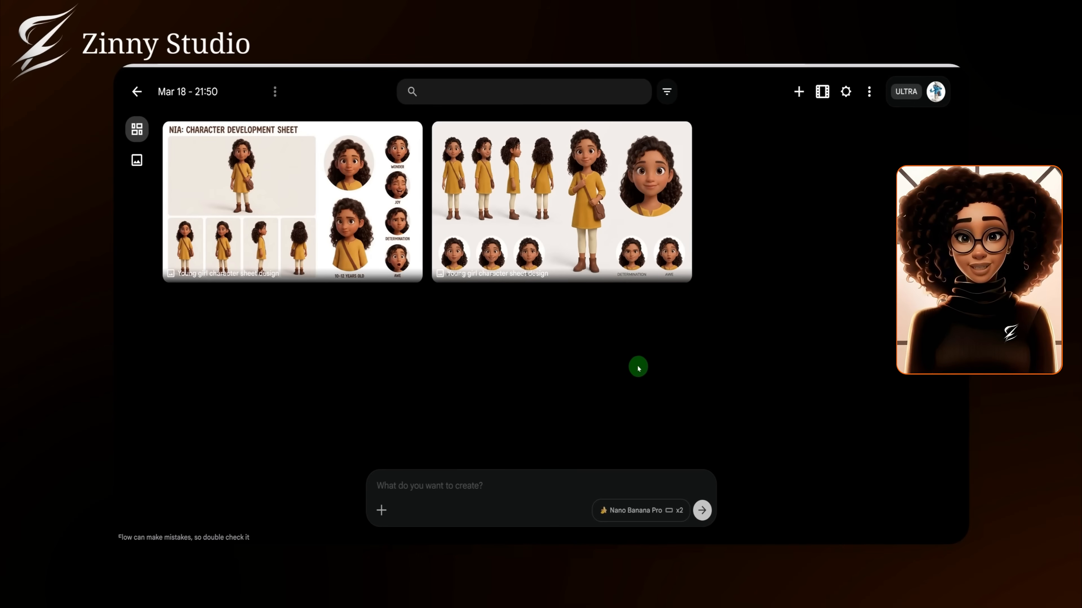
Open each of the two generated character sheets in turn to compare their poses and facial expressions
mouse_move(647, 176)
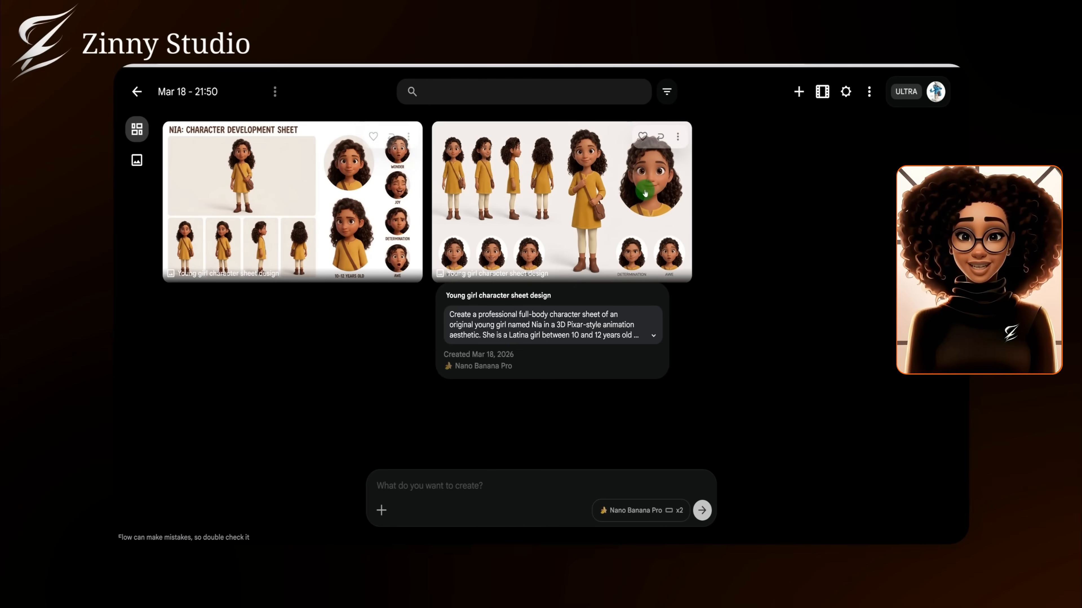
click(578, 203)
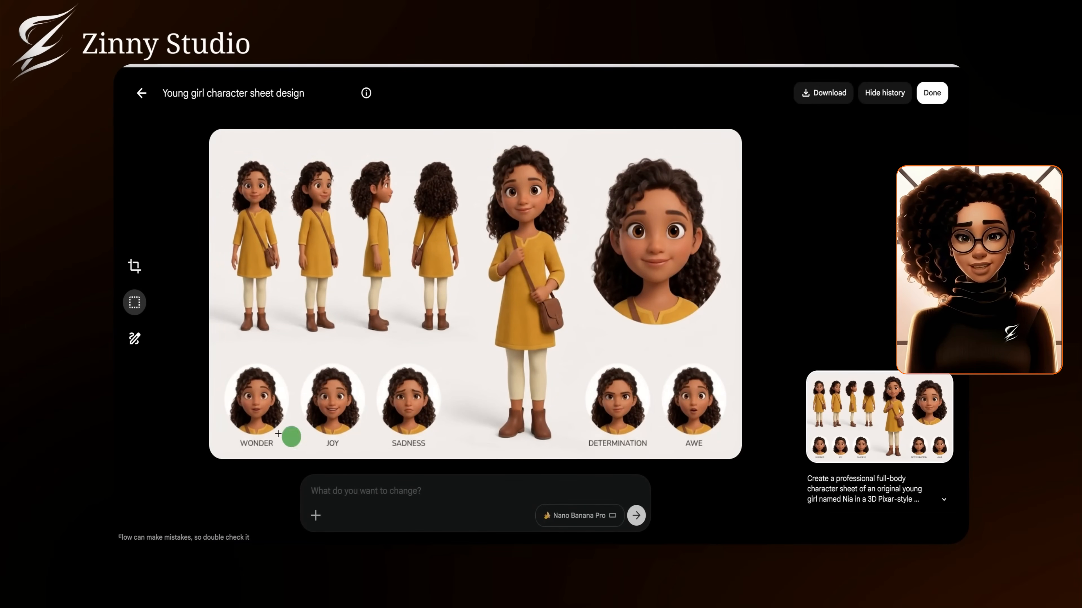
click(141, 95)
click(260, 205)
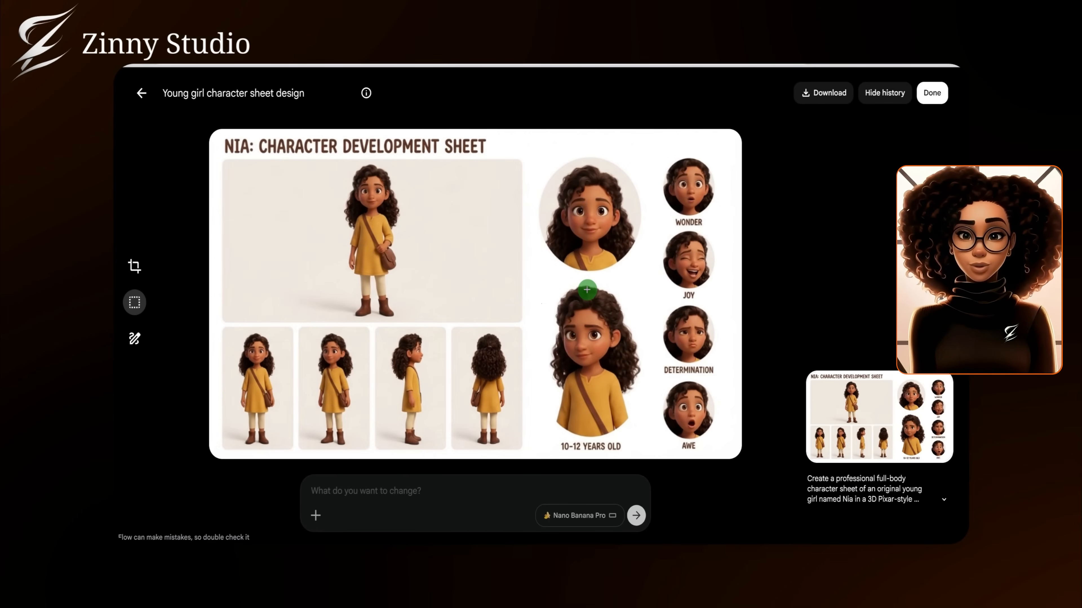
click(141, 93)
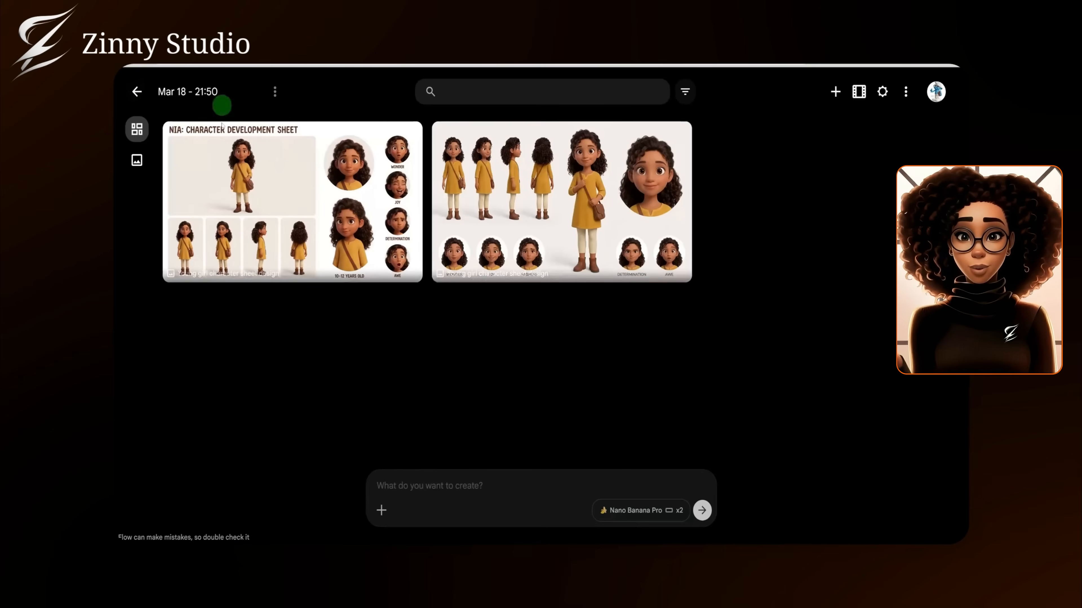
Download an upscaled copy of the untitled character sheet with the large full-body pose and round portrait
click(677, 136)
mouse_move(685, 250)
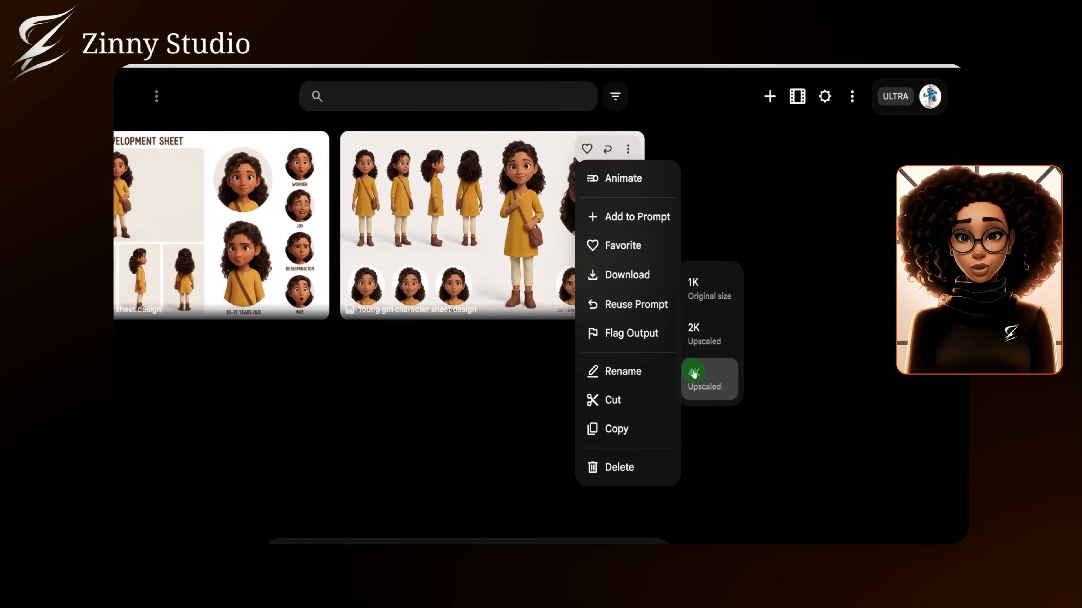
click(620, 419)
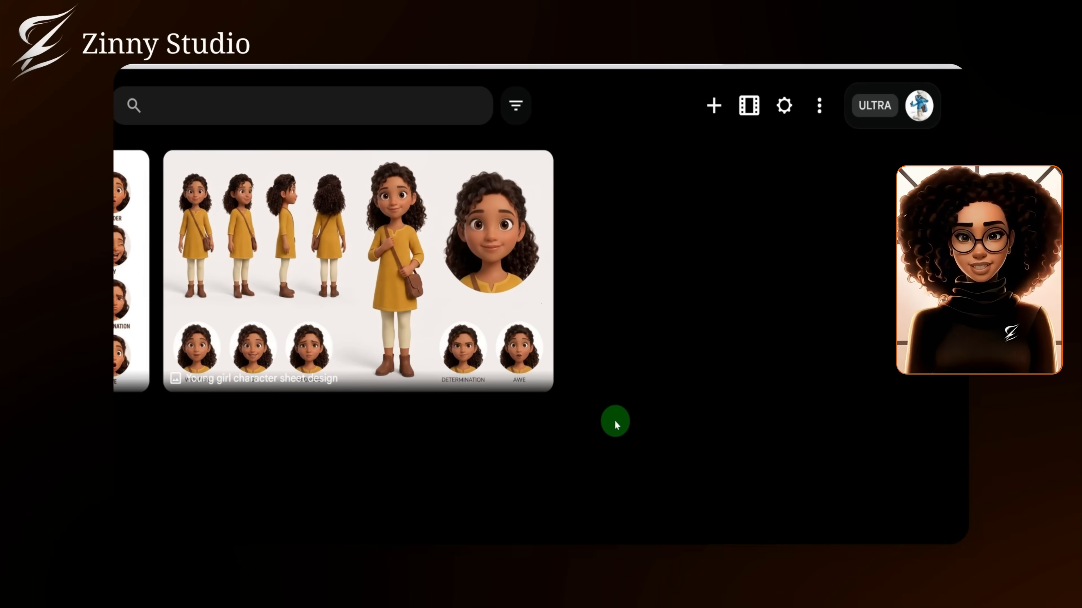
click(532, 176)
mouse_move(571, 335)
click(630, 411)
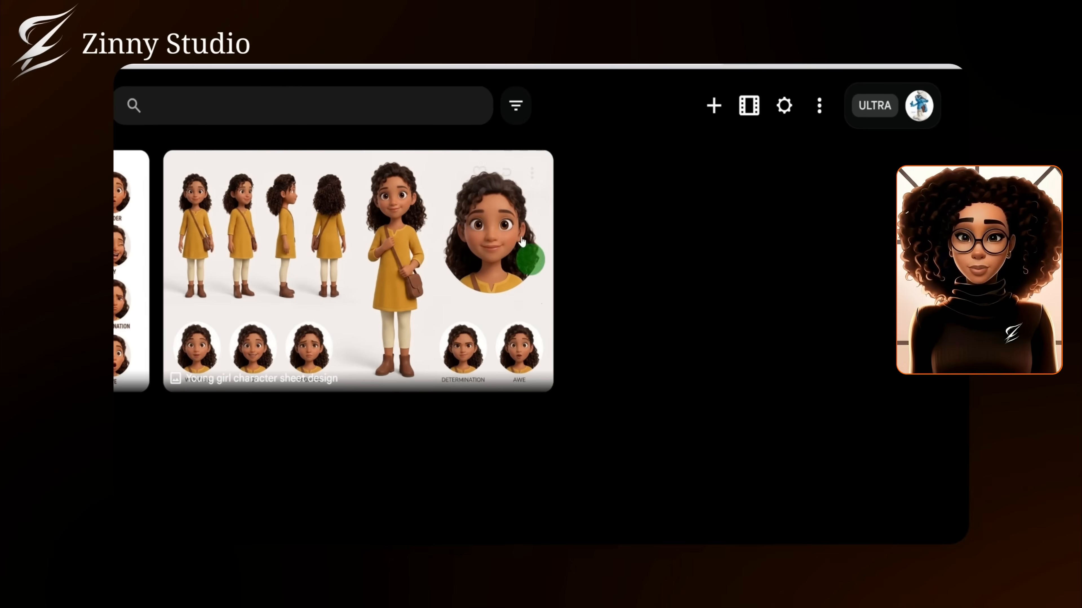
click(533, 179)
click(630, 413)
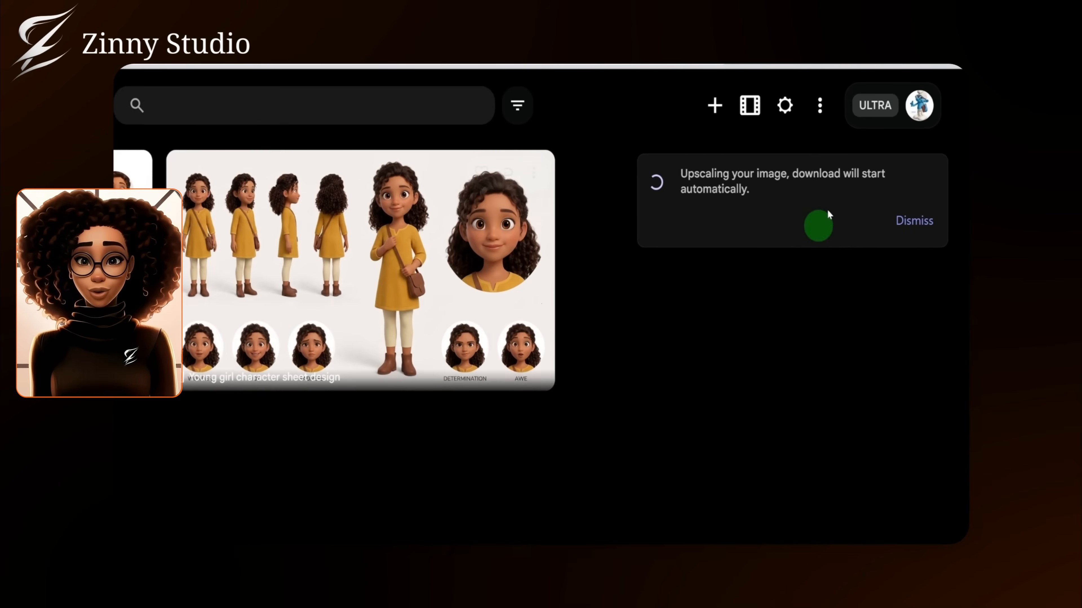
Open the VEO Automation extension beside the Flow project and set its generation mode to Ingredients to Image
click(868, 62)
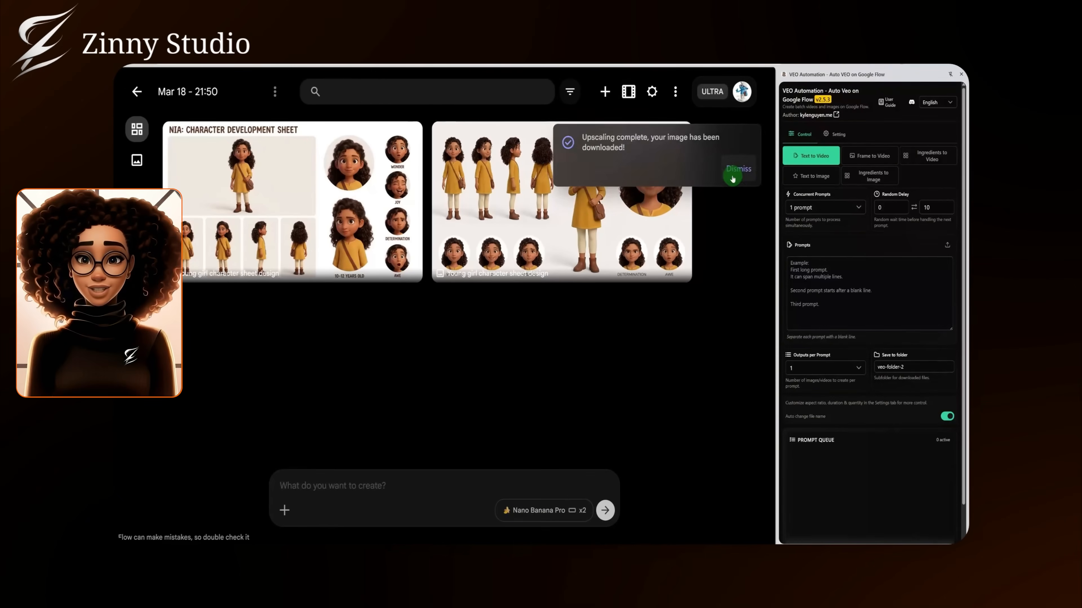
click(733, 174)
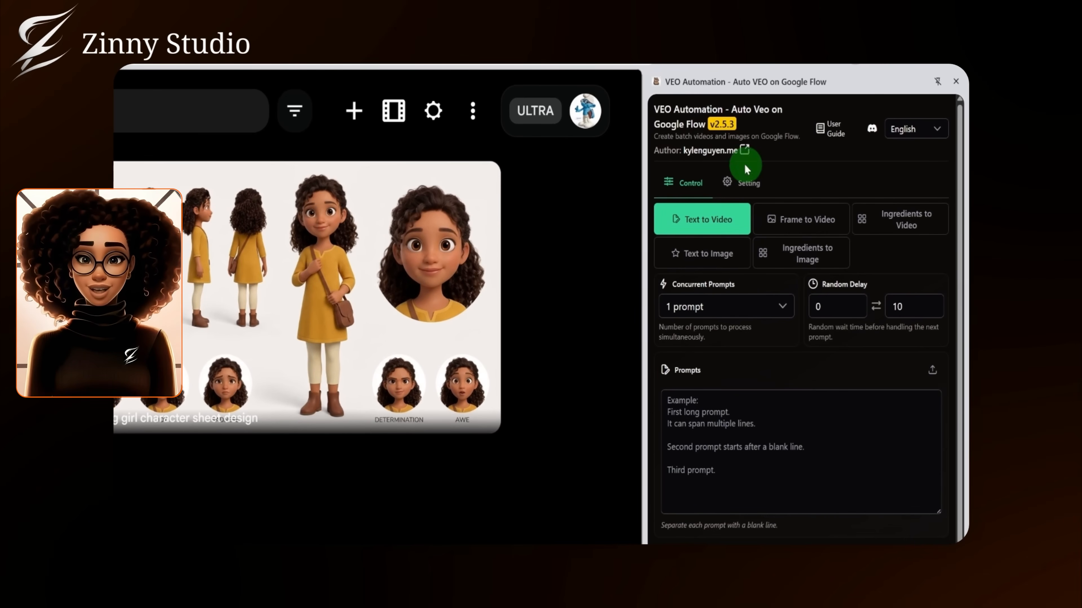
click(898, 127)
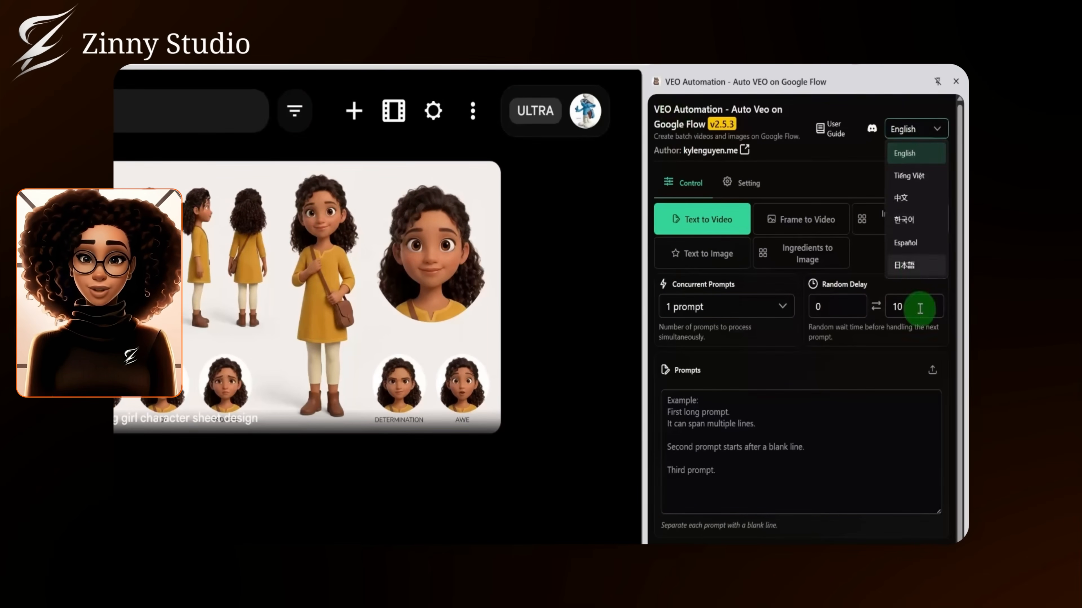
click(857, 157)
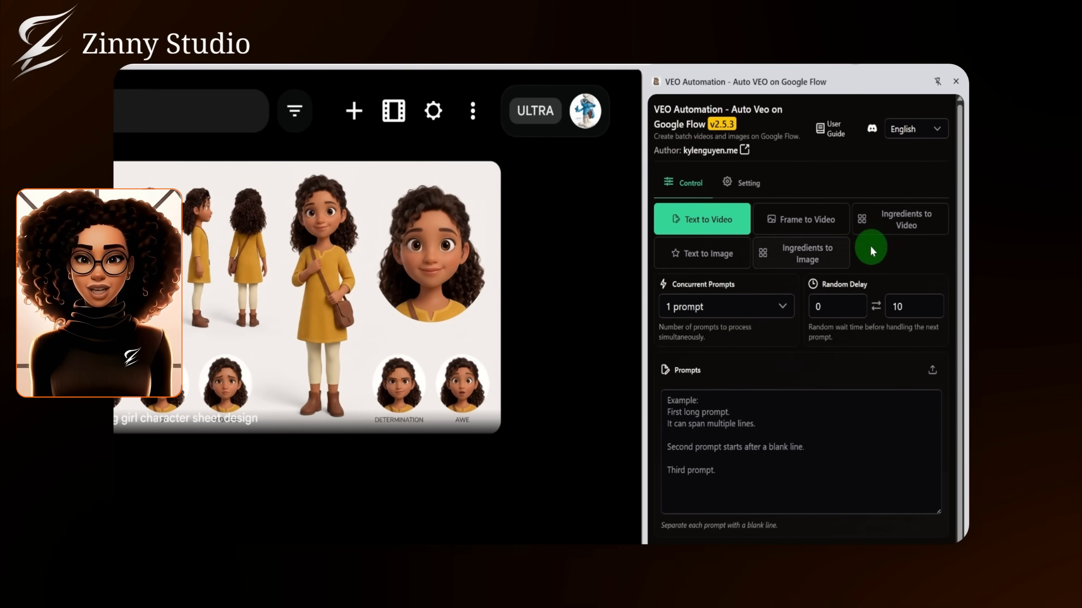
click(810, 257)
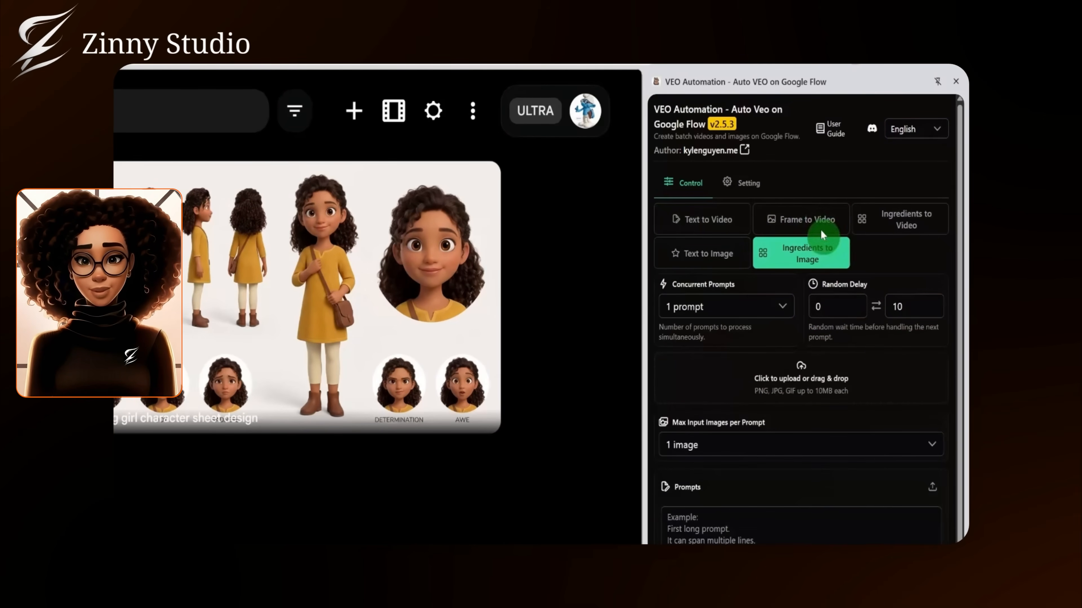
Review the extension's default mode and video model options in its settings, keeping Text to Video and Veo 3.1 Fast
click(746, 182)
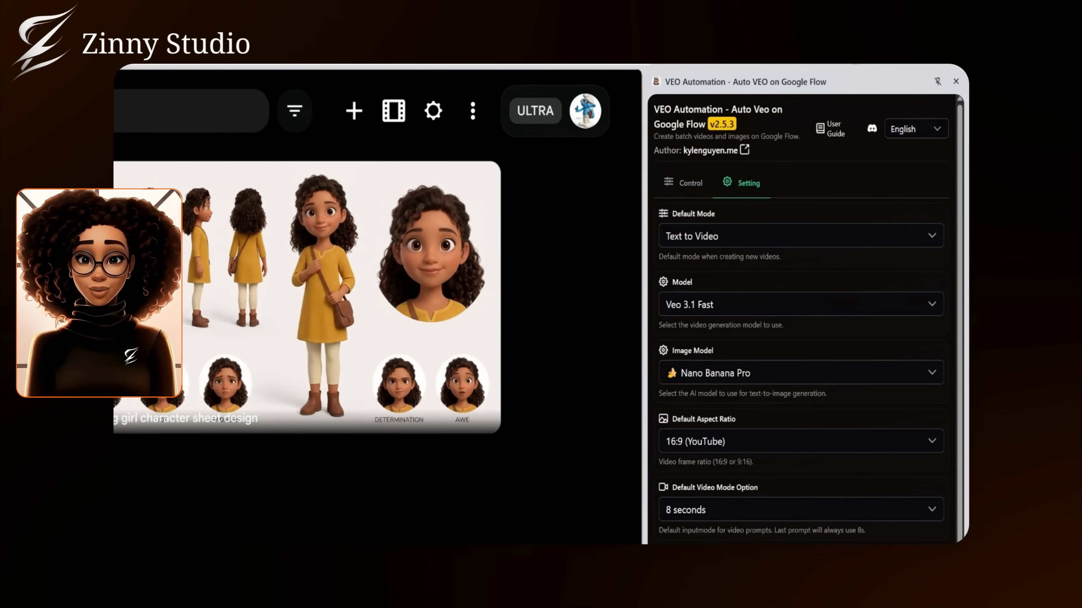
scroll(738, 526, down, 3)
scroll(738, 526, up, 3)
click(701, 242)
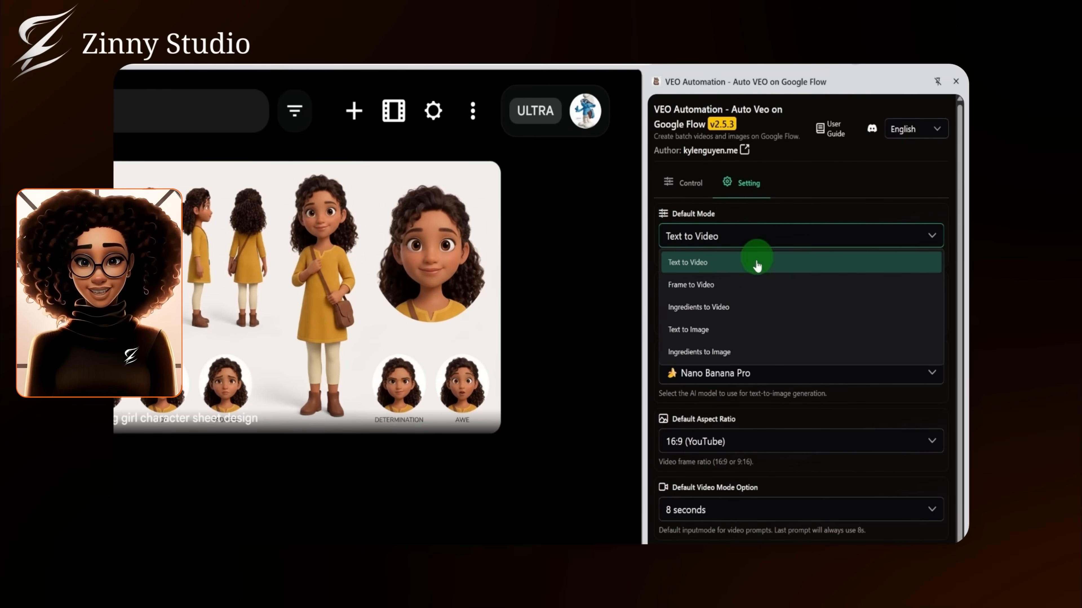
click(726, 241)
click(753, 306)
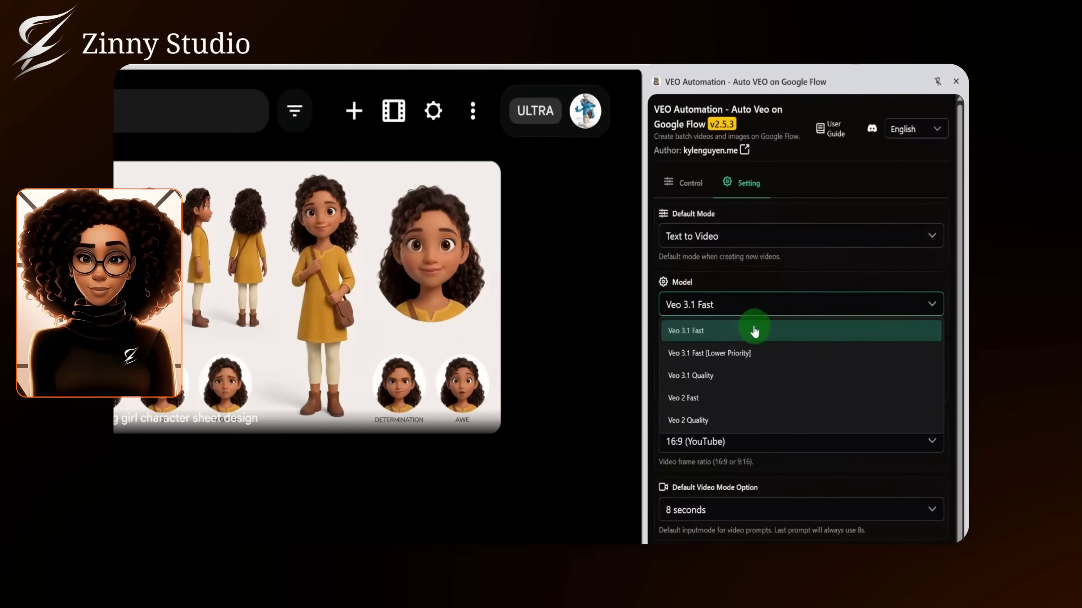
click(739, 332)
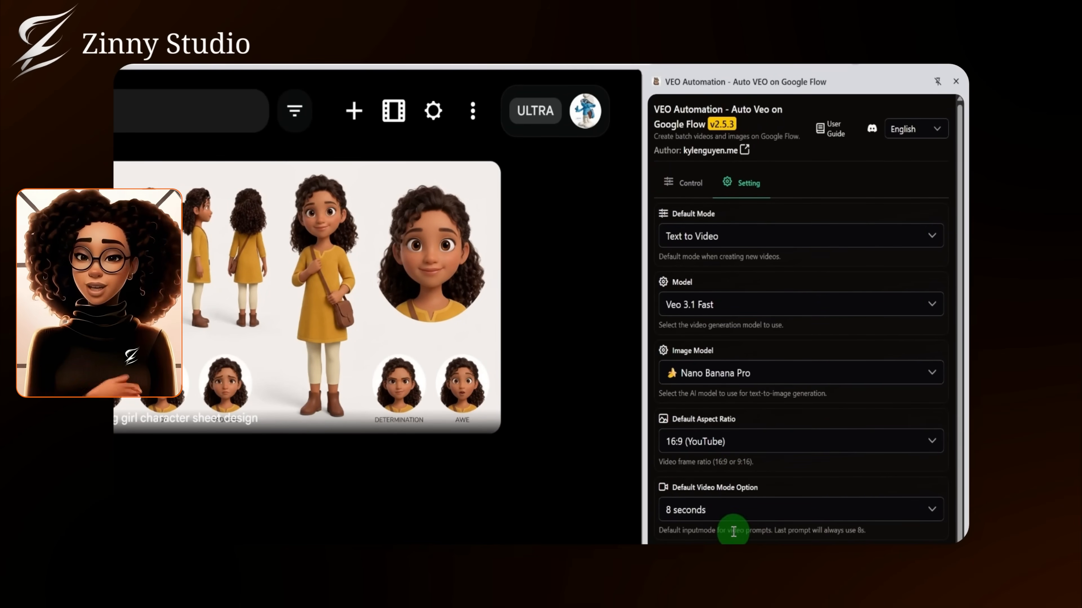
Examine the extension's default video mode, retry limit and automatic video download quality, keeping 8 seconds and 1080p
scroll(731, 527, down, 2)
click(735, 450)
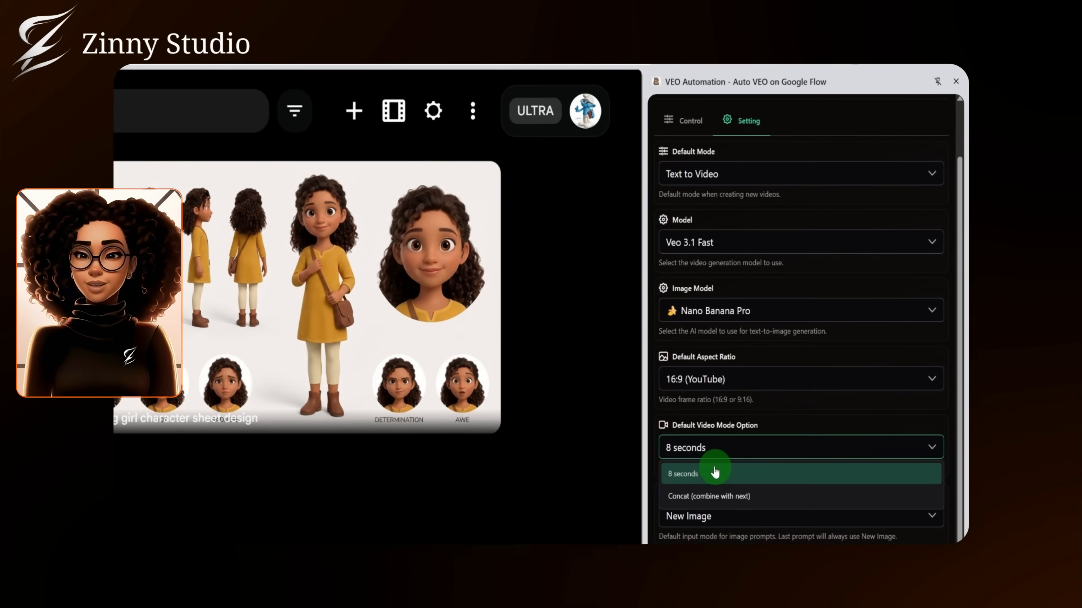
click(719, 457)
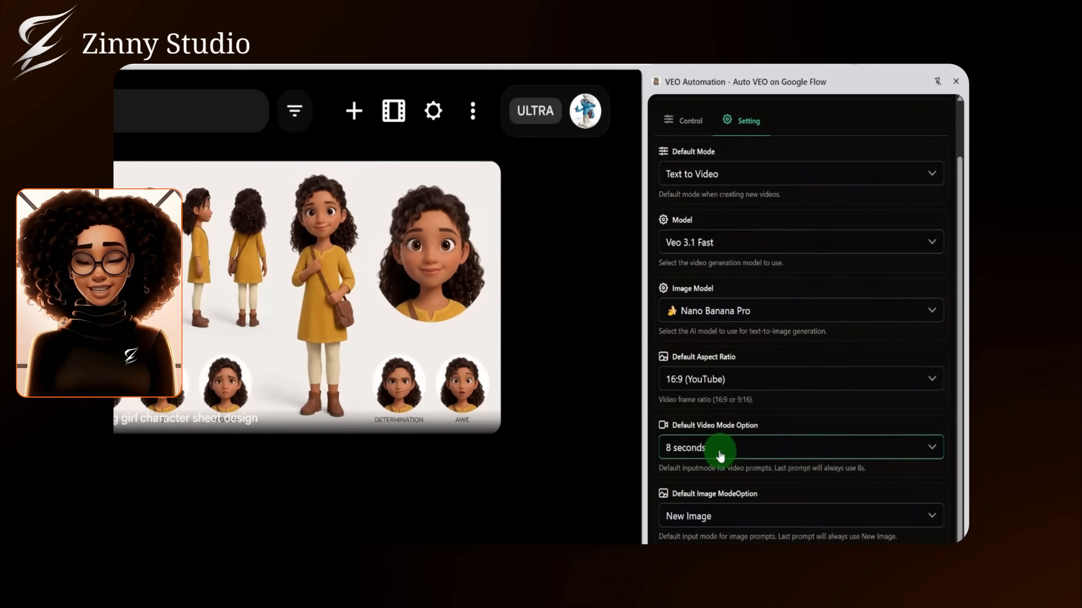
scroll(768, 512, down, 2)
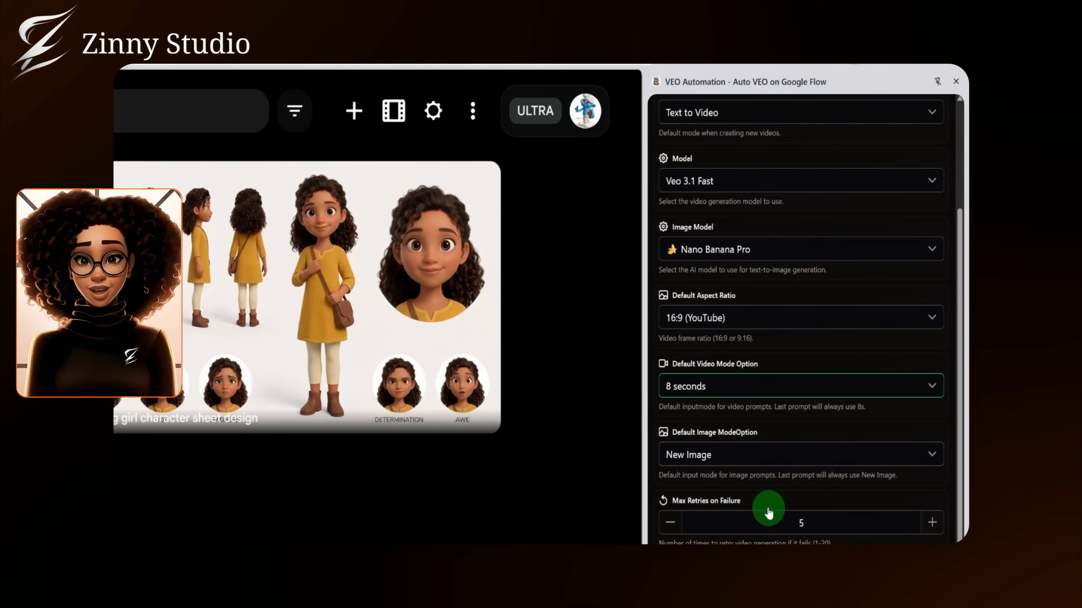
click(800, 522)
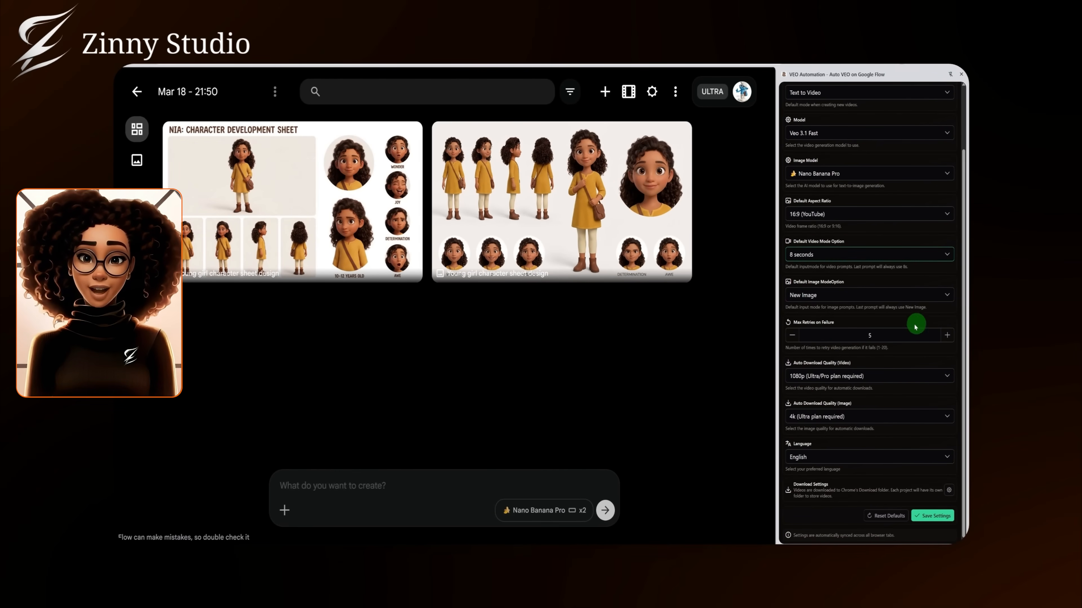
click(898, 376)
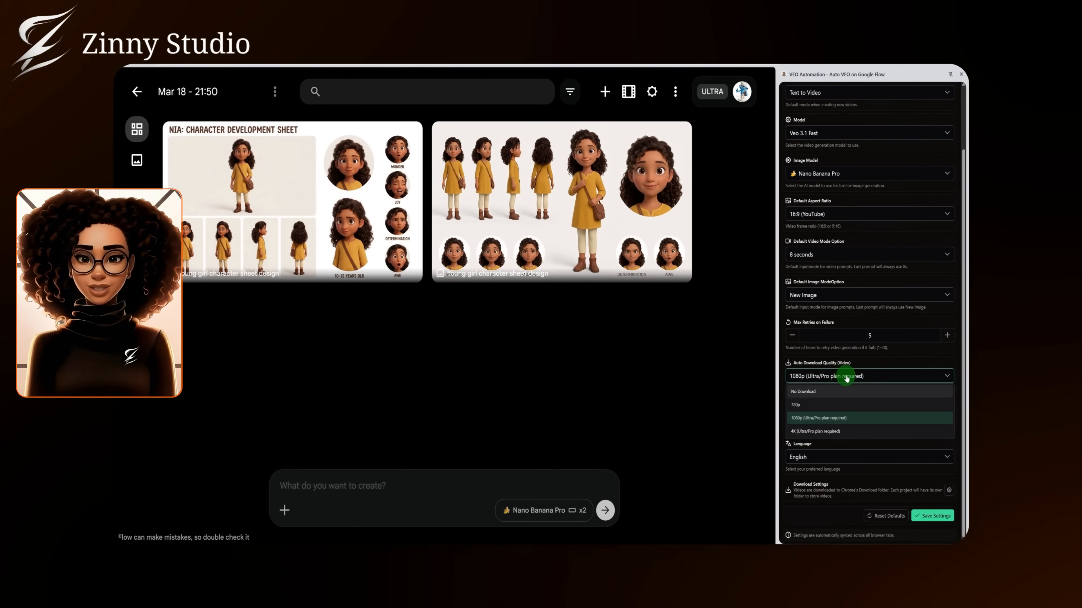
click(864, 378)
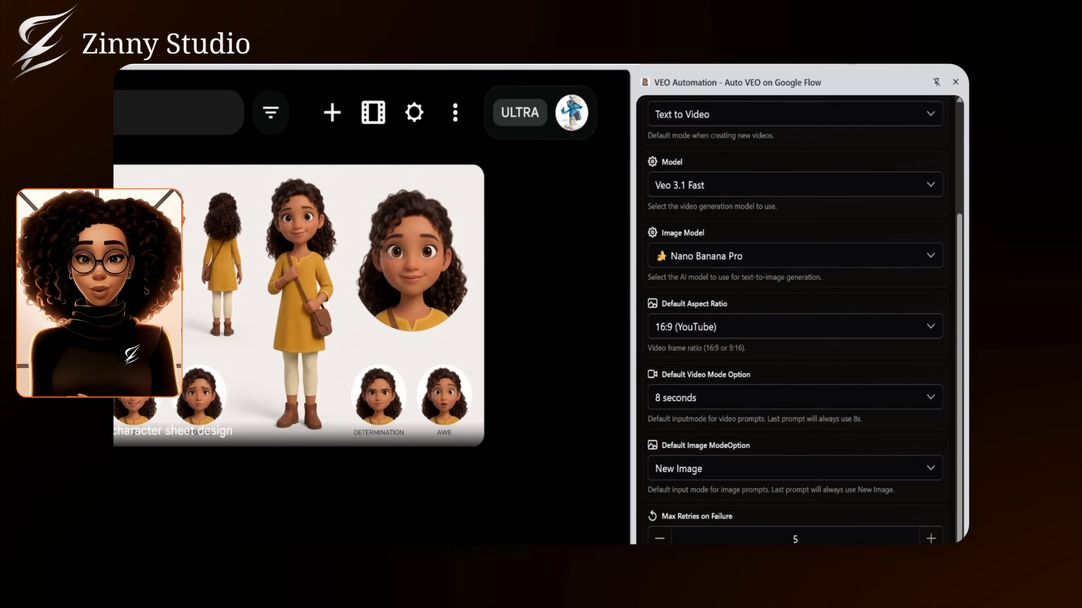
Upload the downloaded character sheet as the reference image in Ingredients to Image mode, with concurrent prompts kept at 1 prompt
scroll(792, 320, up, 3)
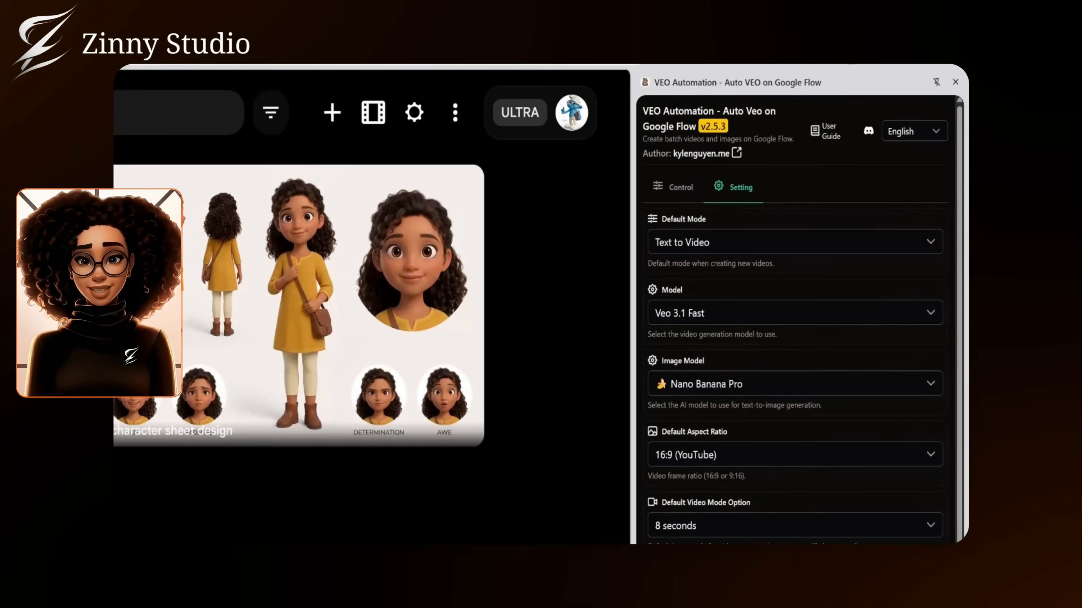
click(682, 186)
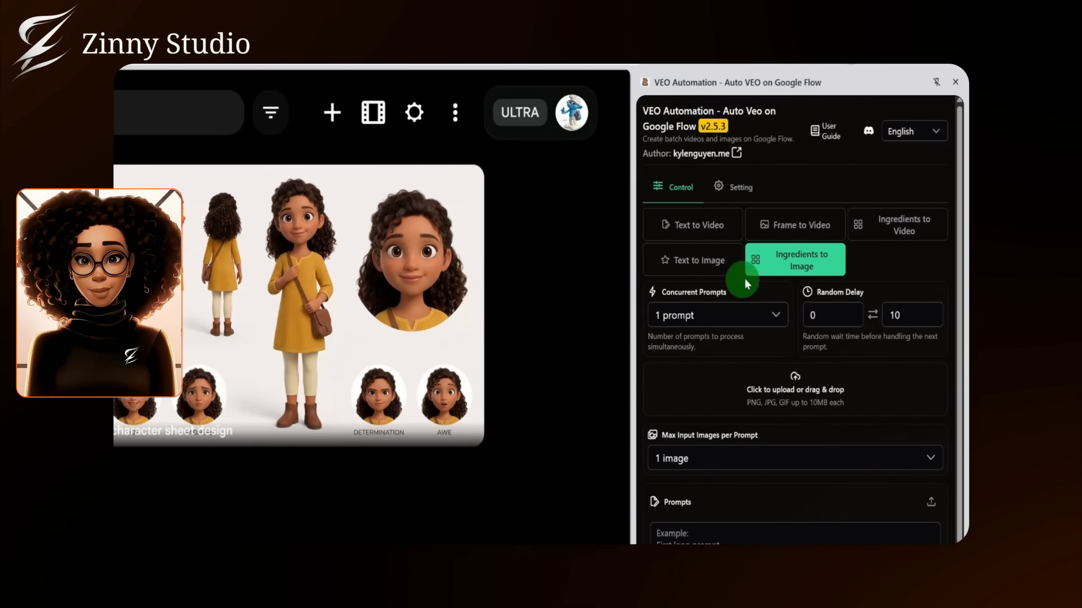
click(787, 269)
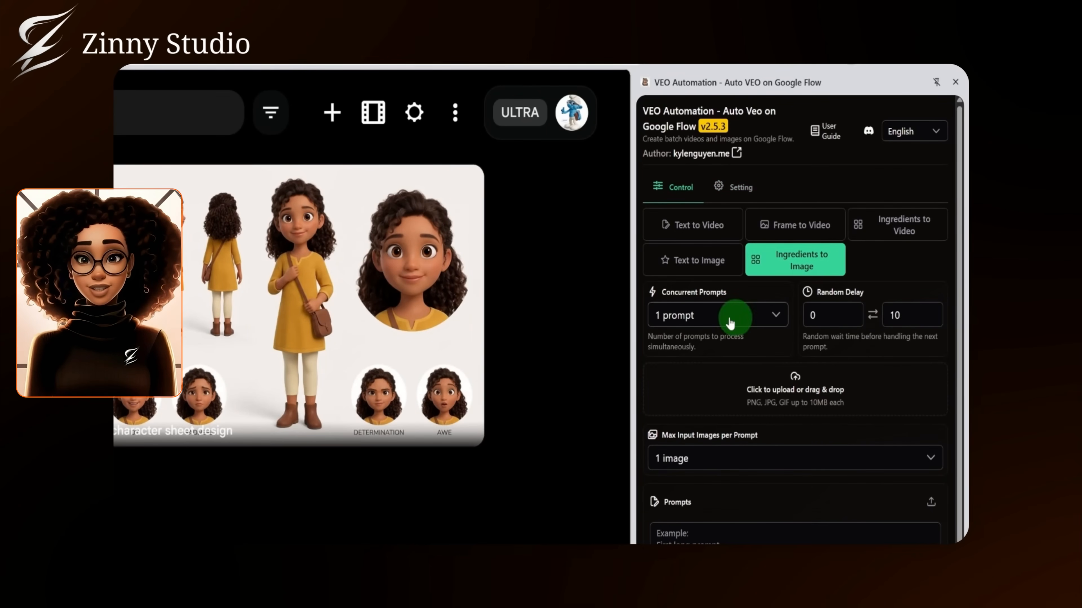
click(744, 321)
click(727, 341)
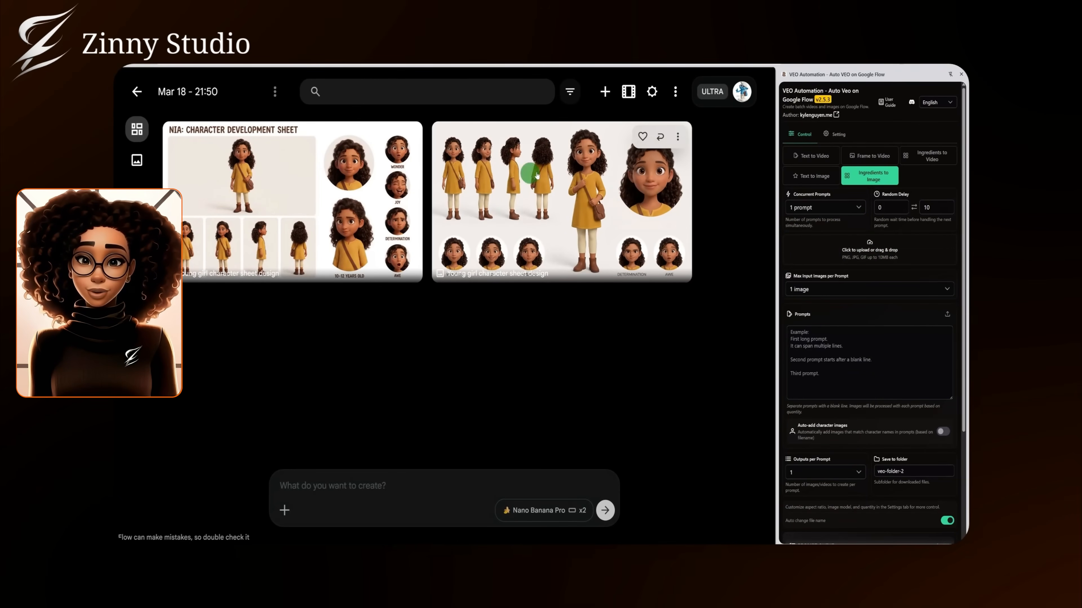
click(876, 251)
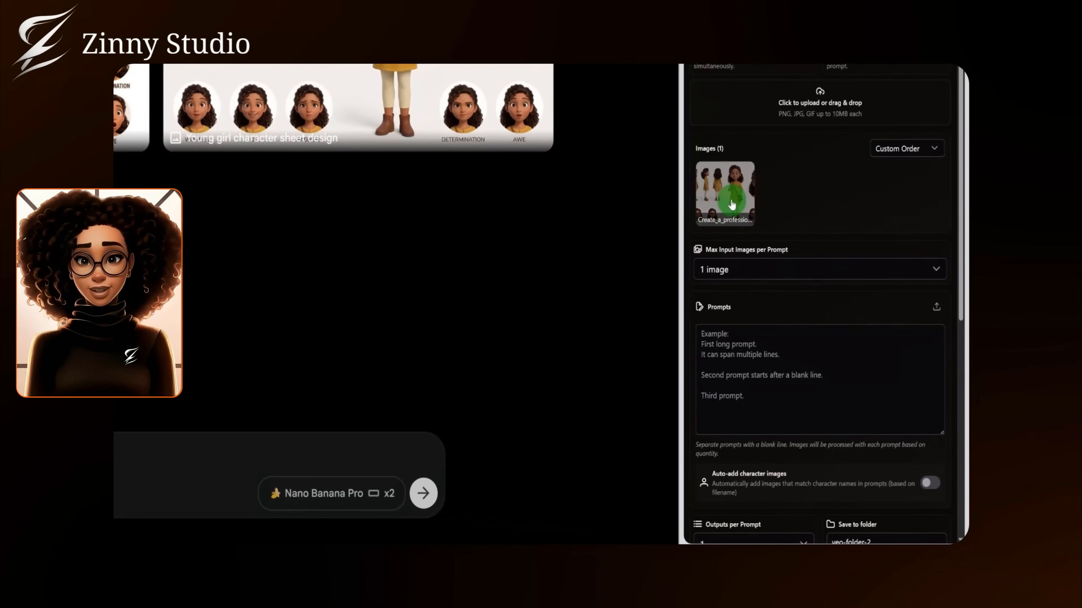
Review the options for maximum input images per prompt, keeping 1 image
scroll(816, 171, down, 4)
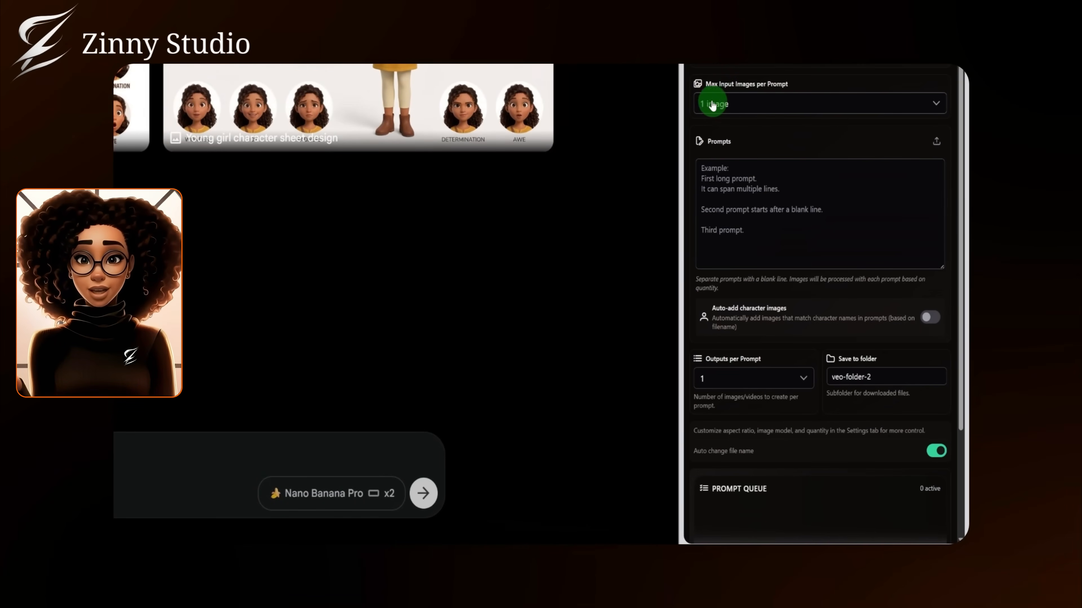
click(762, 104)
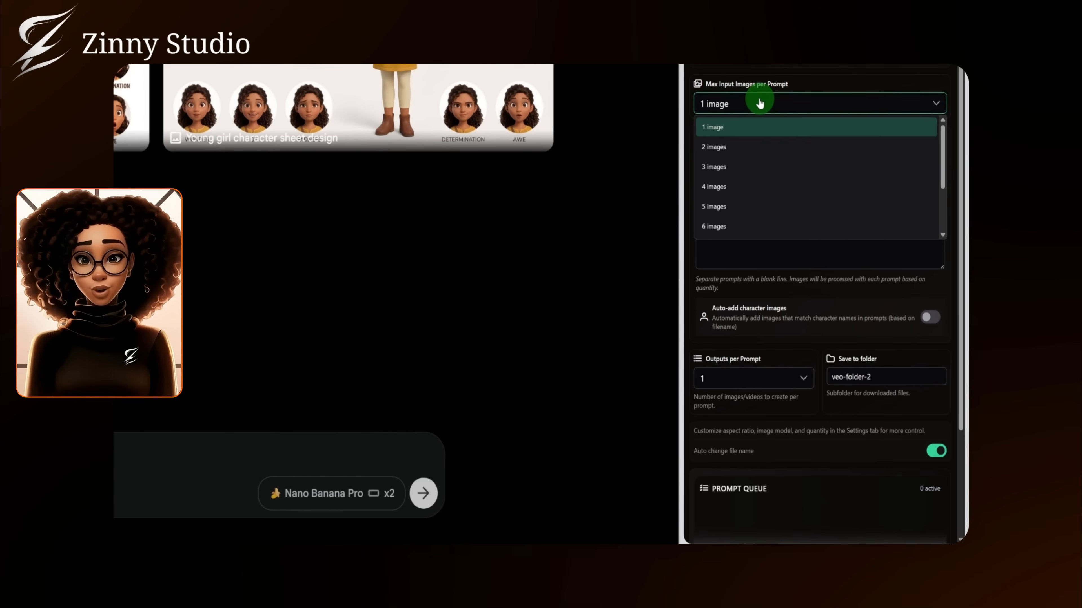
click(760, 103)
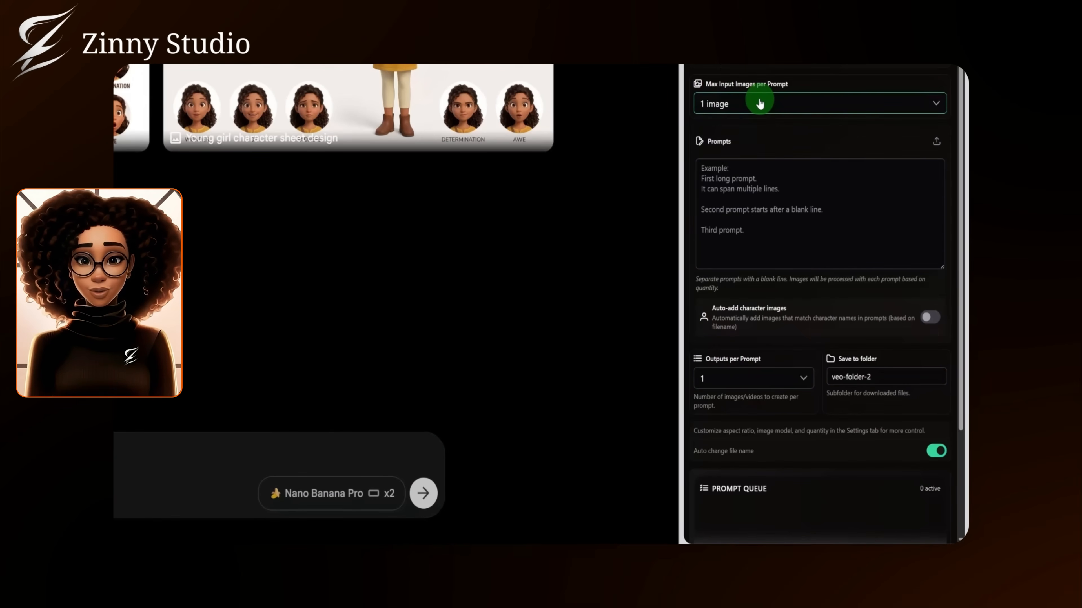
click(759, 104)
click(760, 104)
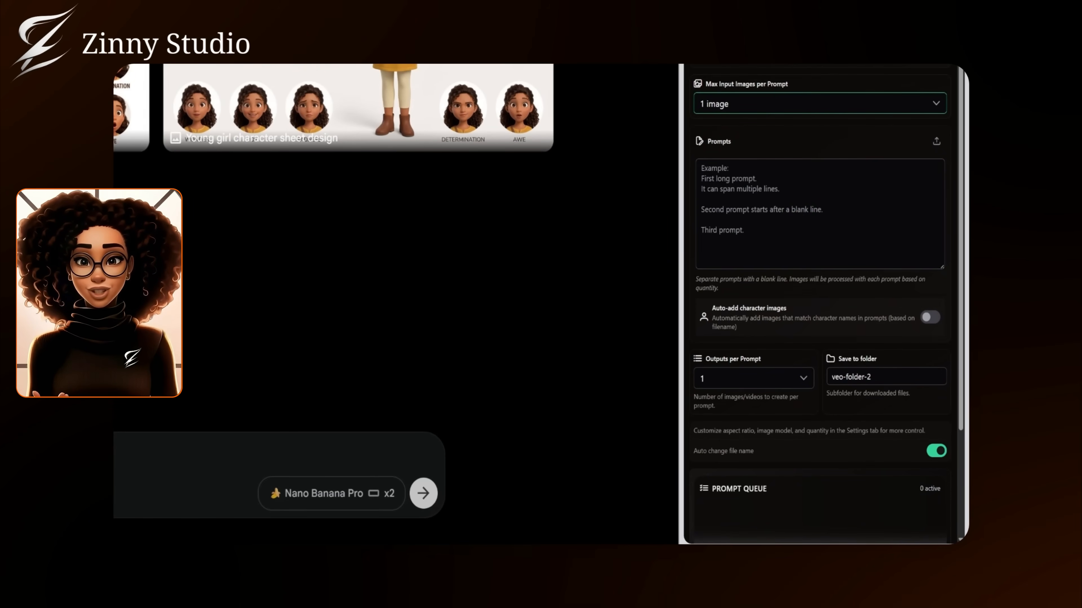
Paste the copied scene prompts into the extension's prompt field and check how they are split into separate prompts
scroll(877, 495, up, 4)
scroll(860, 379, down, 3)
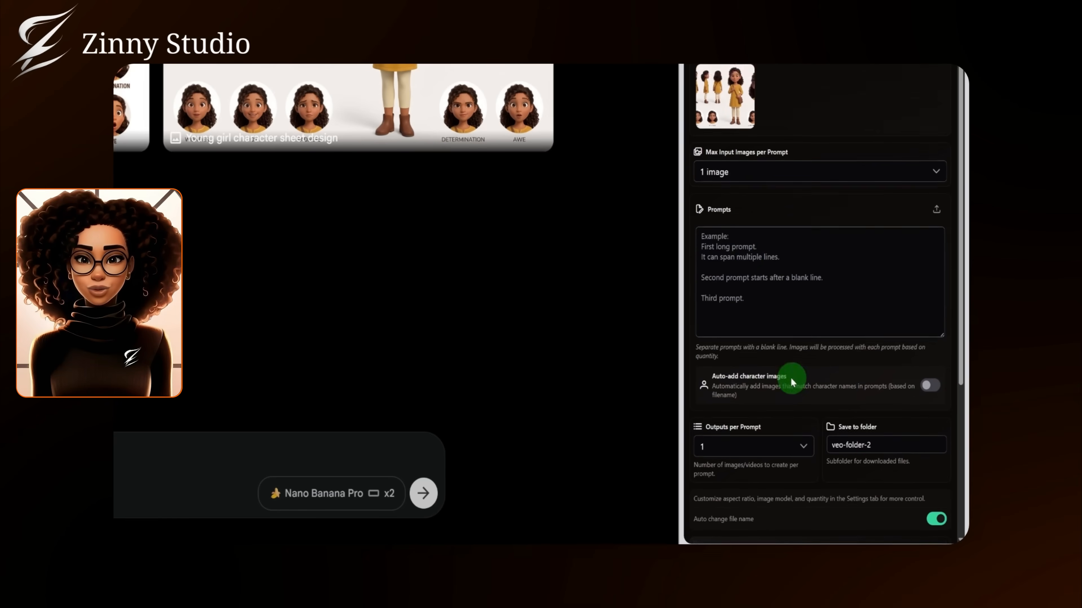
click(750, 234)
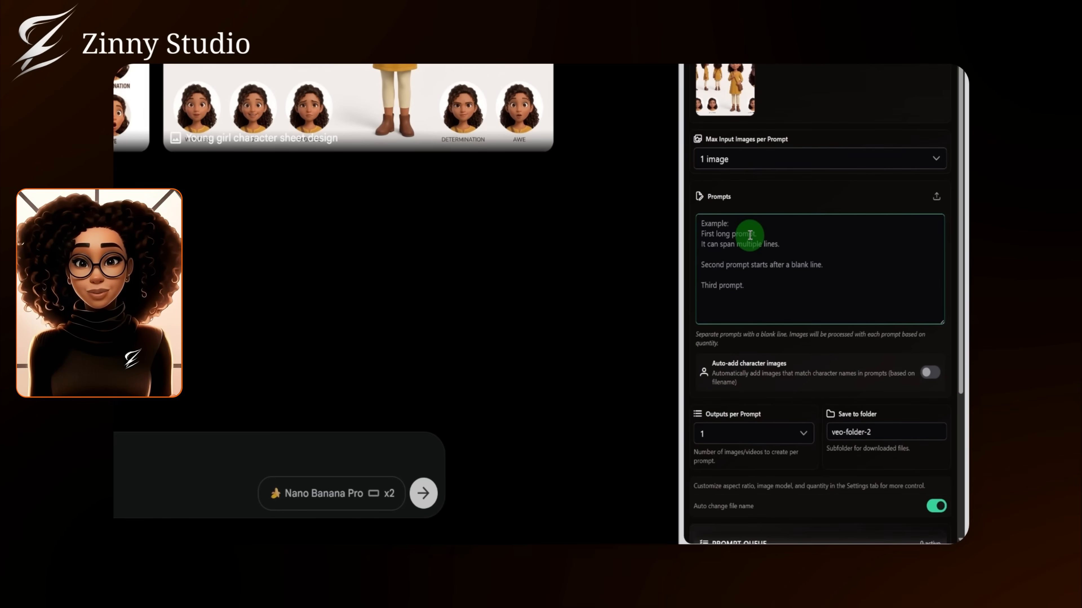
key(ctrl+v)
scroll(779, 258, down, 10)
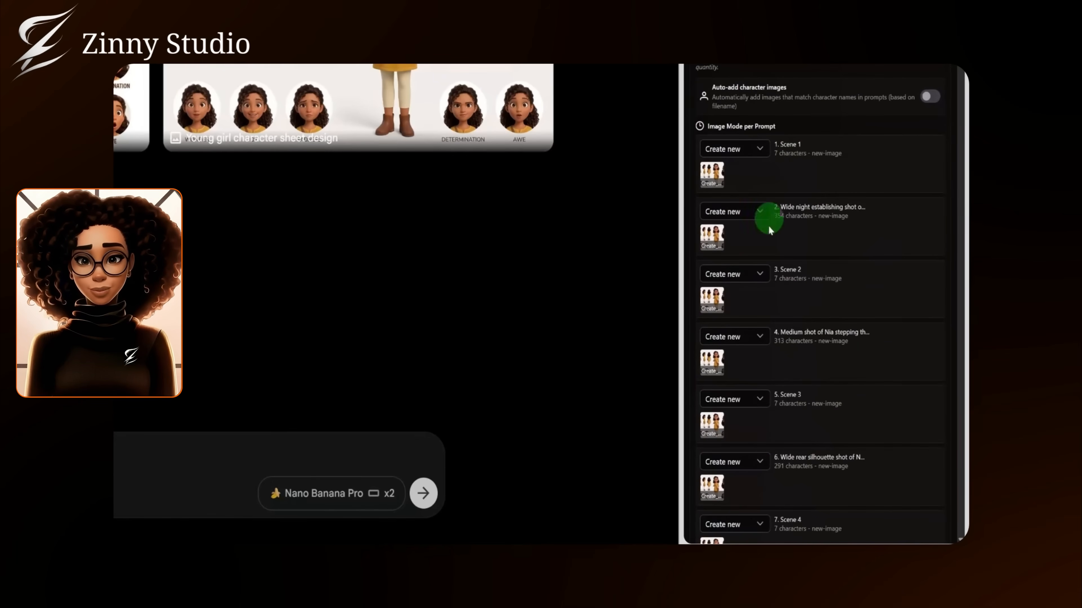
scroll(802, 385, down, 15)
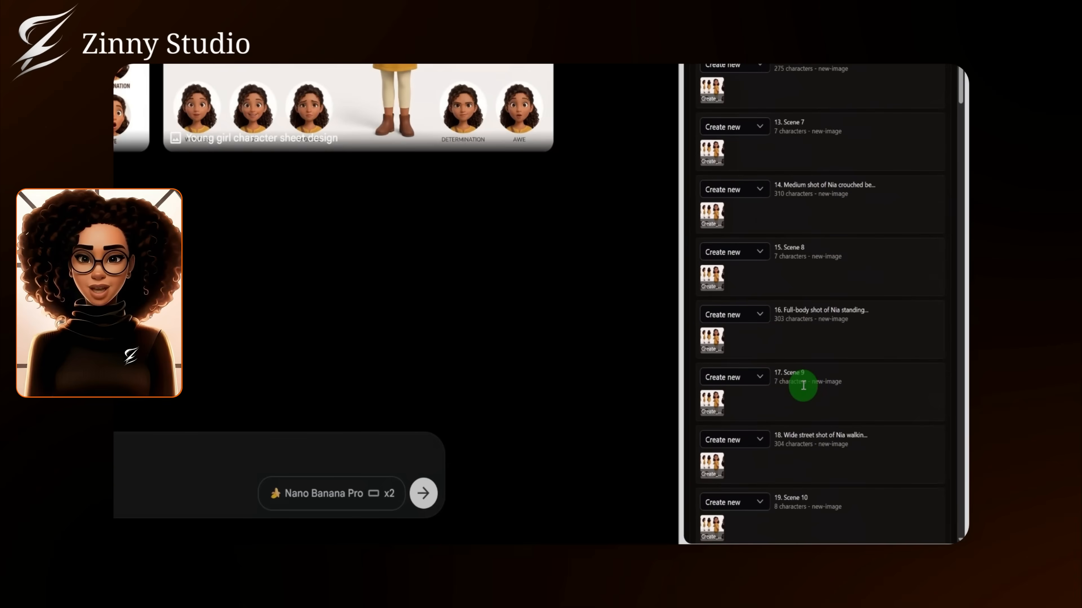
scroll(803, 385, up, 15)
scroll(796, 368, down, 5)
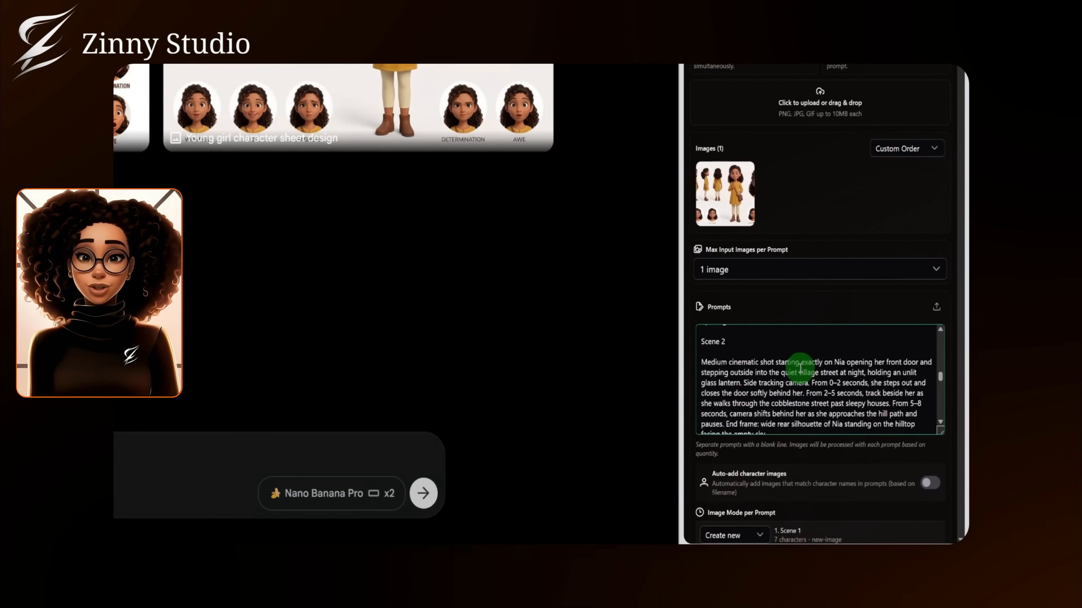
scroll(800, 367, up, 5)
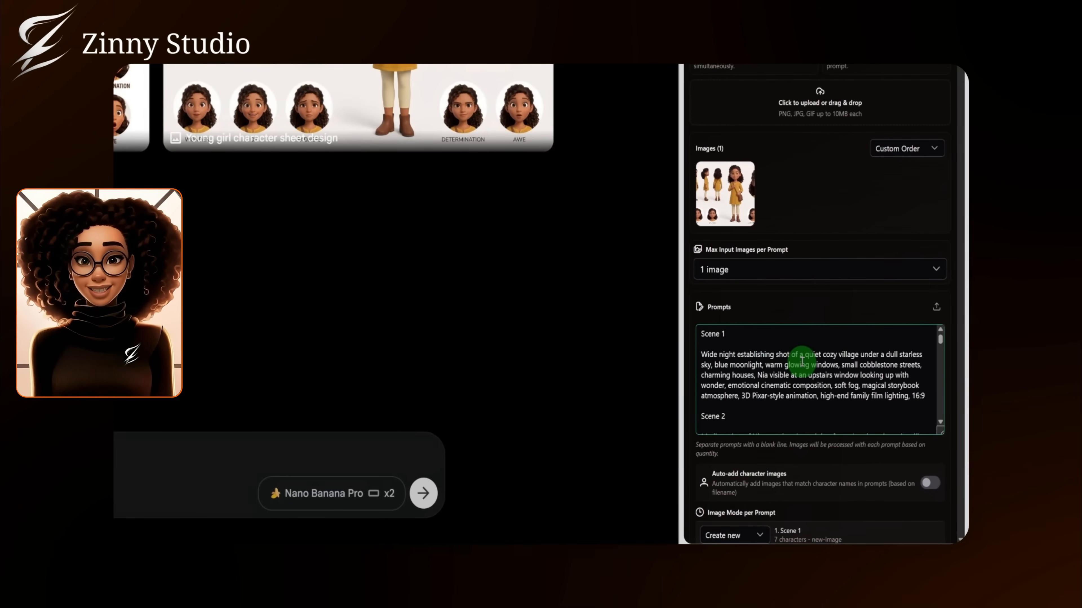
Delete the scene heading lines such as Scene 1, Scene 2 and Scene 3 from the prompts, leaving only the scene descriptions
drag(751, 334, 686, 338)
key(Delete)
key(Delete)
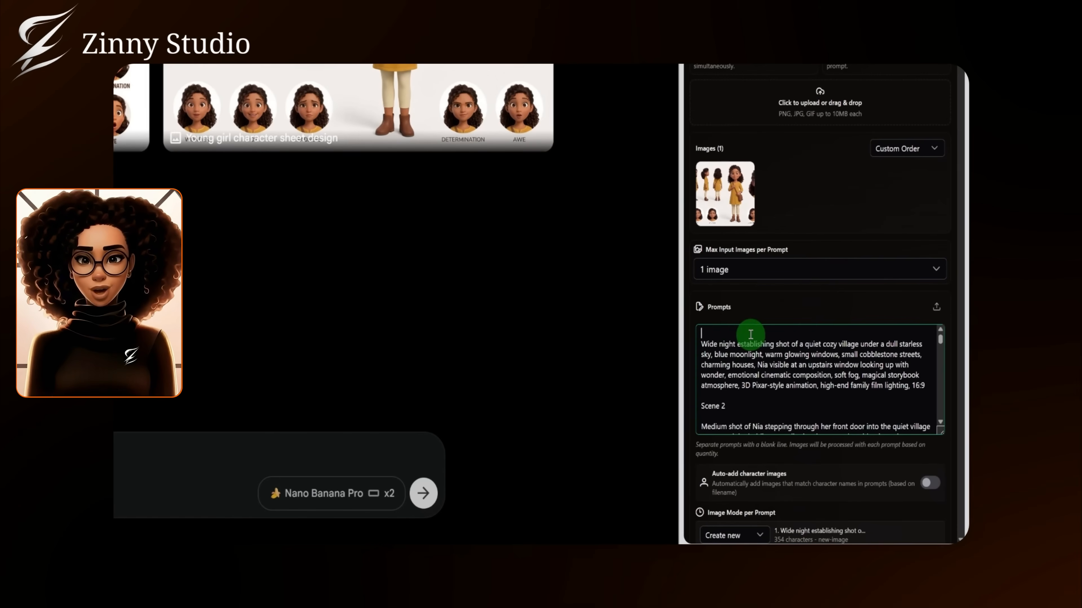
drag(743, 410, 693, 406)
key(Delete)
key(Delete)
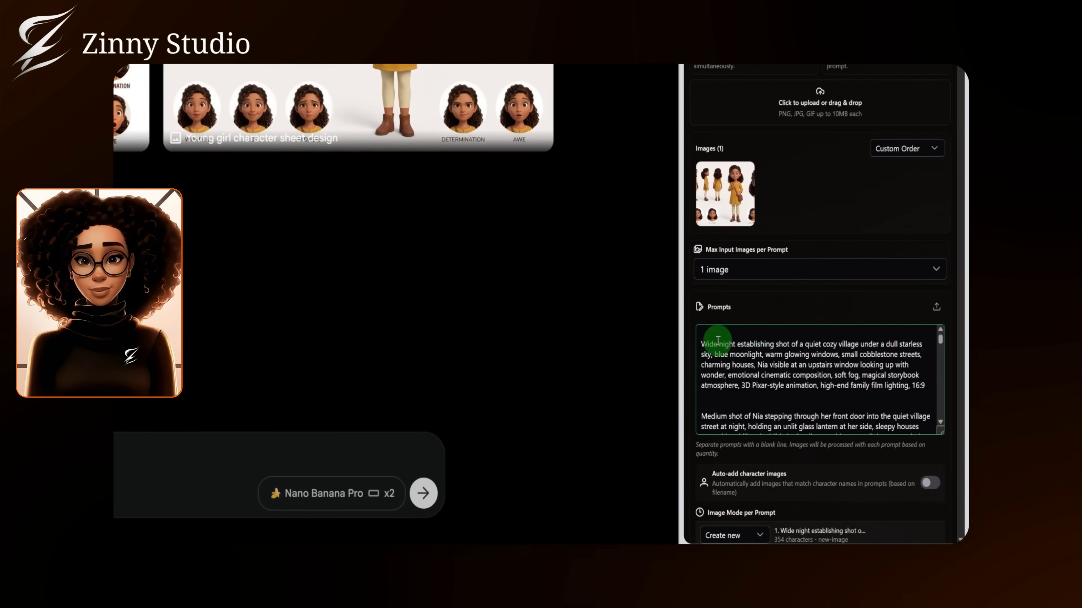
scroll(706, 362, down, 10)
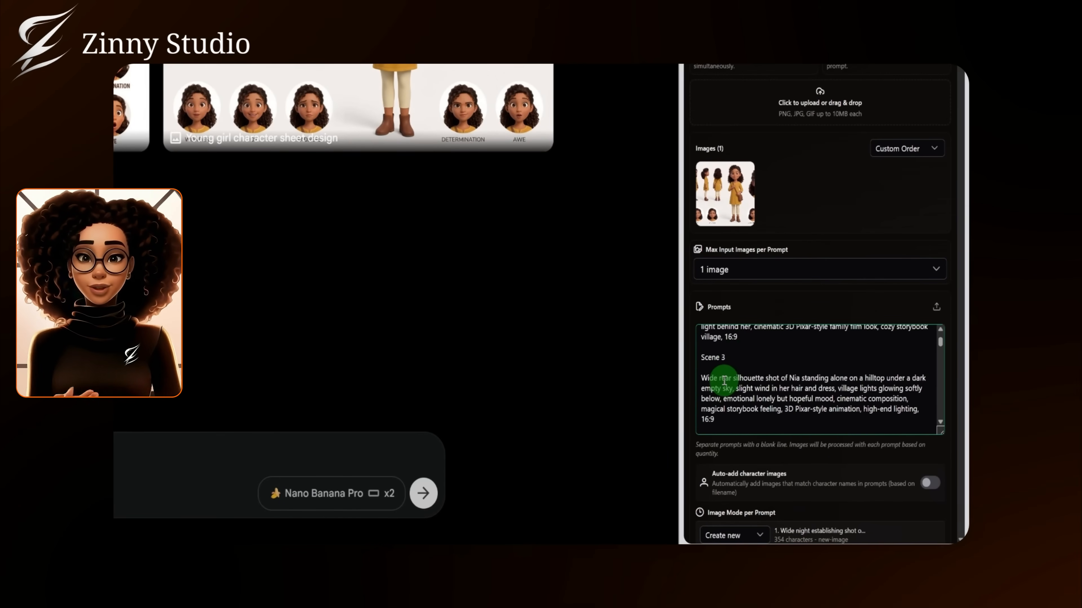
drag(725, 357, 704, 356)
key(Delete)
key(Delete)
key(Delete)
scroll(749, 442, down, 10)
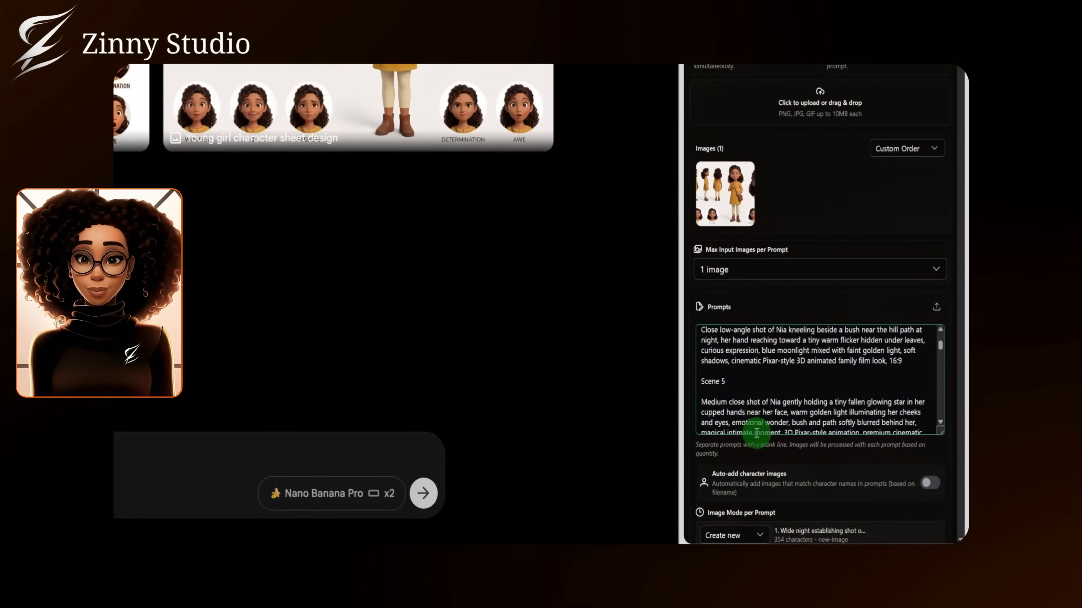
scroll(824, 455, down, 6)
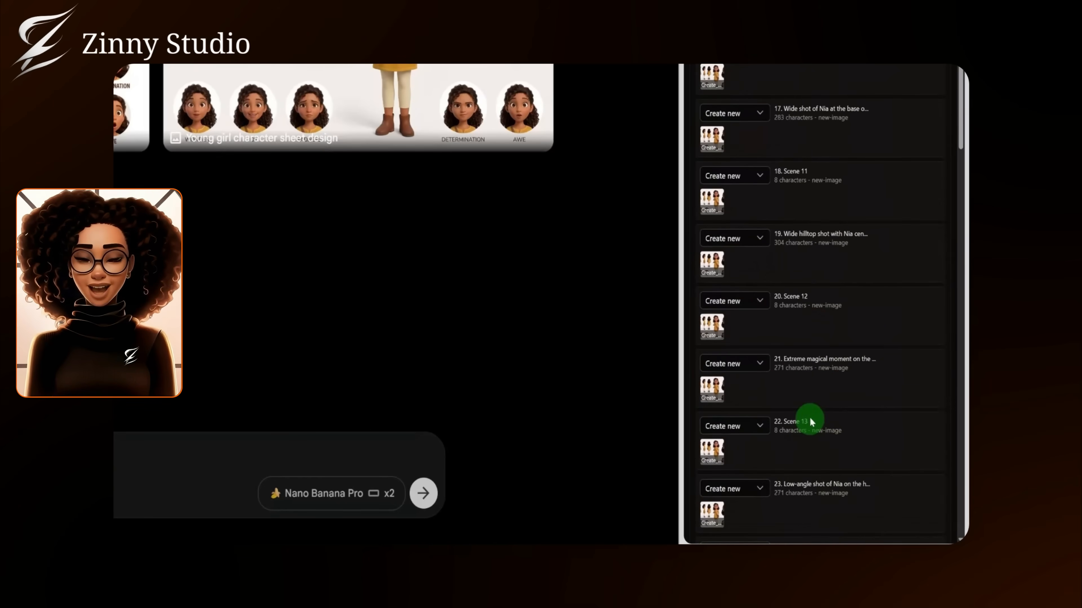
Set the download subfolder to veo-folder-3 and start the batch image generation with 1 output per prompt
scroll(842, 389, down, 10)
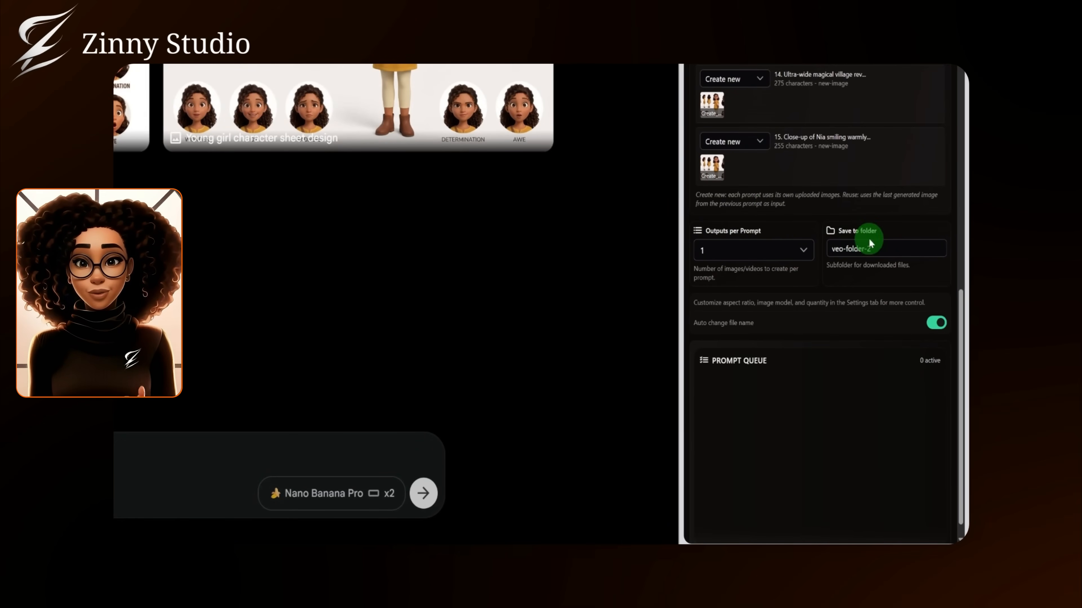
click(889, 248)
key(BackSpace)
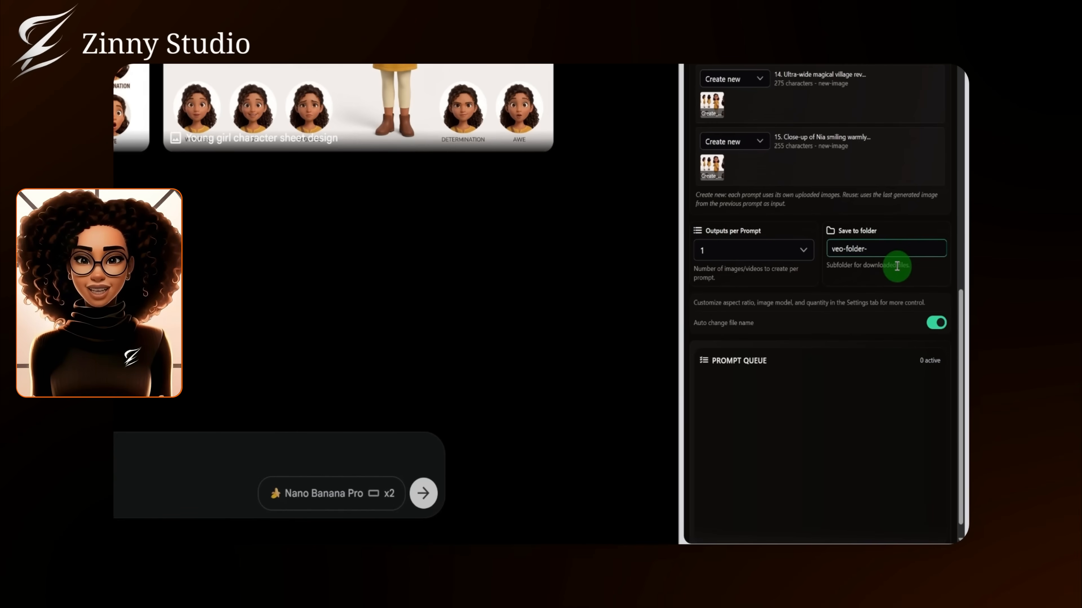
scroll(877, 221, up, 15)
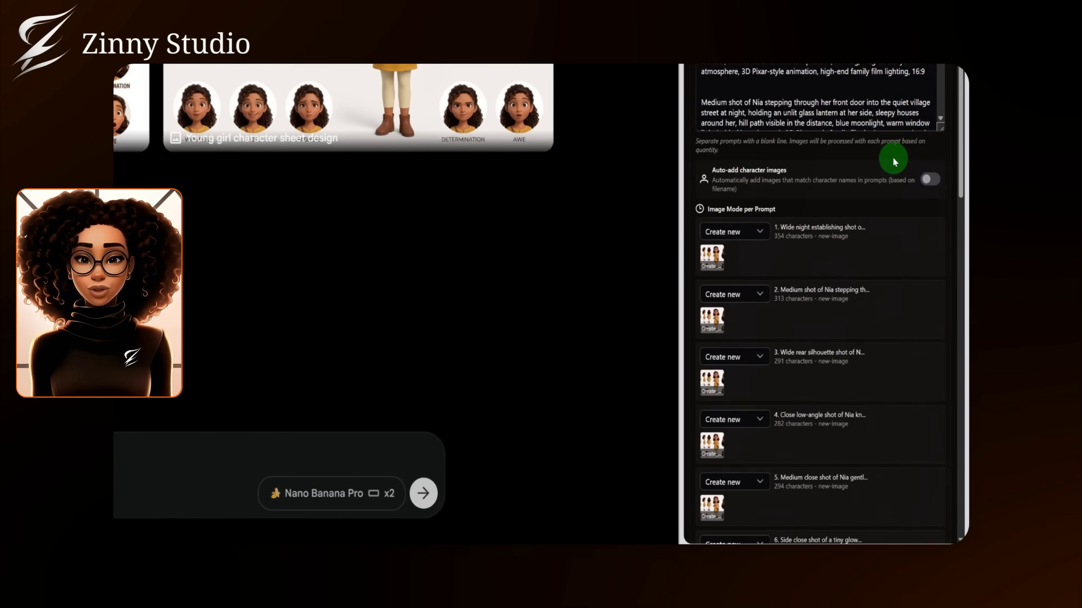
scroll(871, 380, down, 15)
click(867, 538)
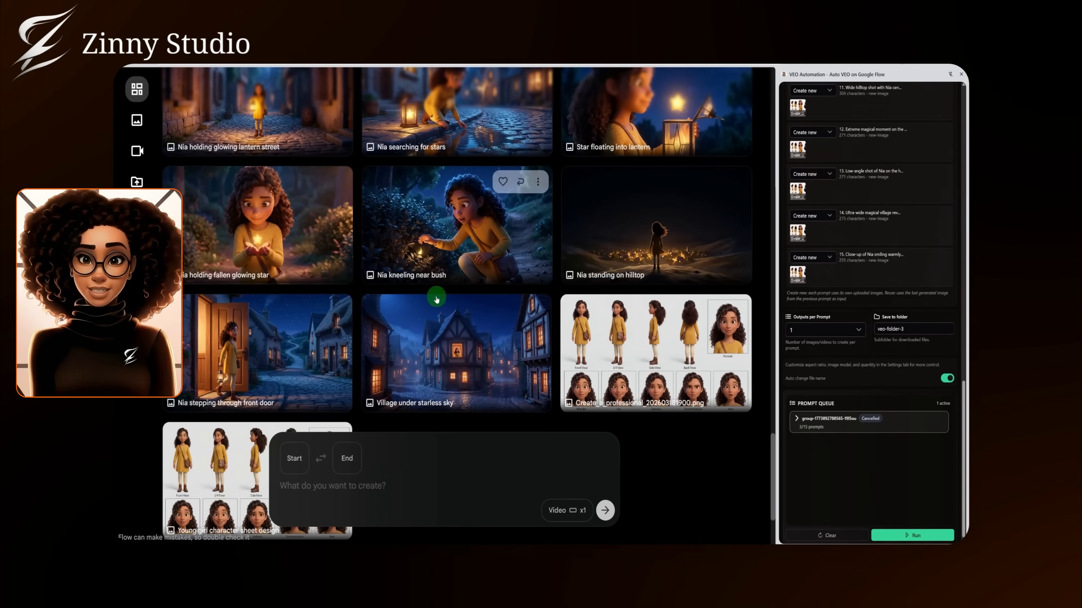
Look over the generated scene images, set the generation mode to Frame to Video, and upload the 15 downloaded scene images
scroll(499, 314, up, 2)
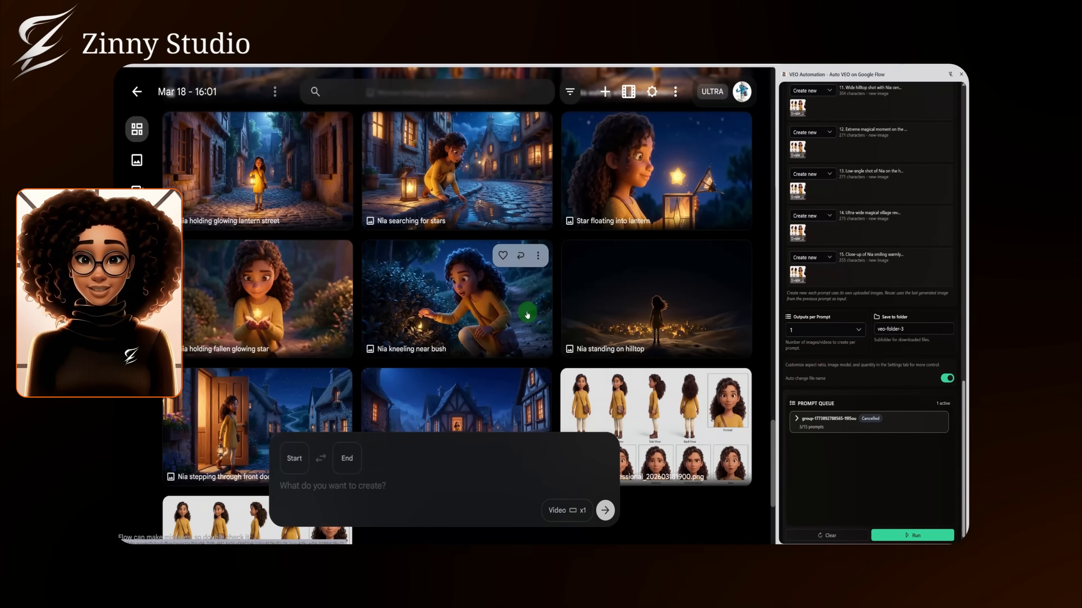
scroll(528, 314, up, 2)
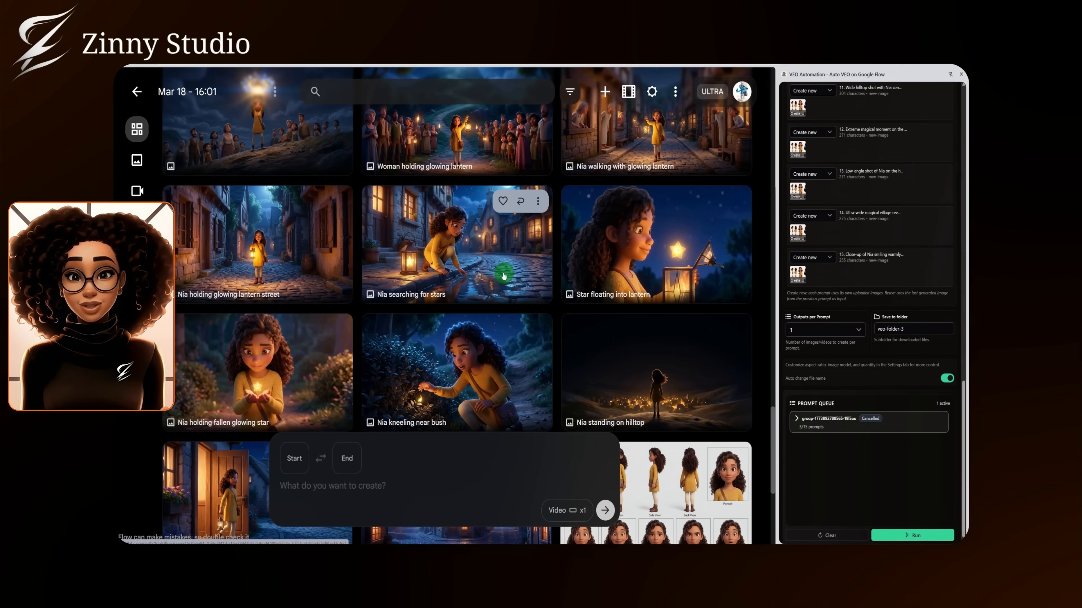
scroll(882, 186, up, 15)
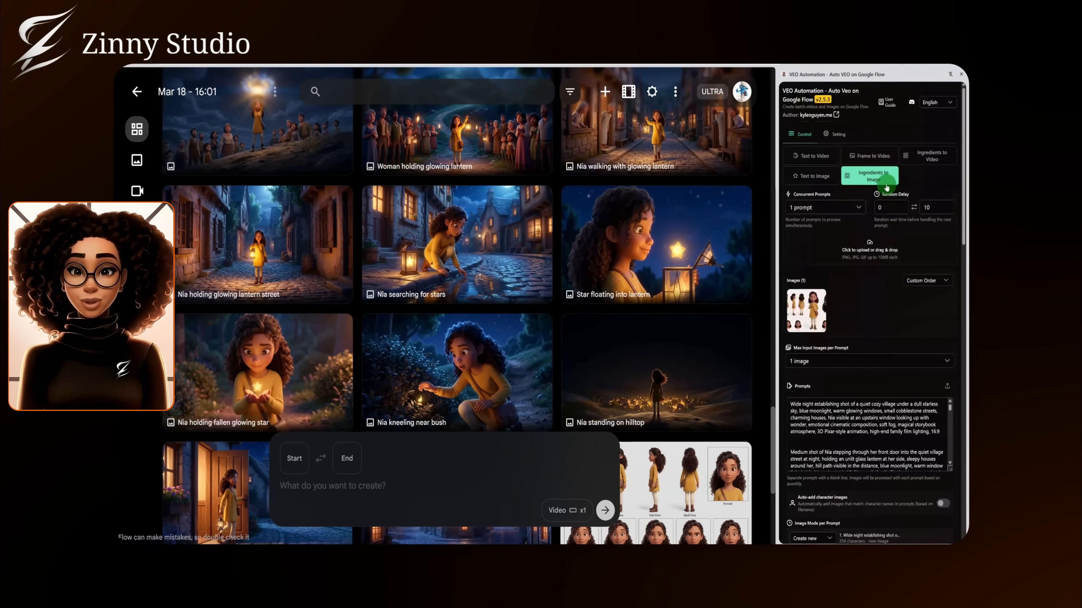
click(877, 156)
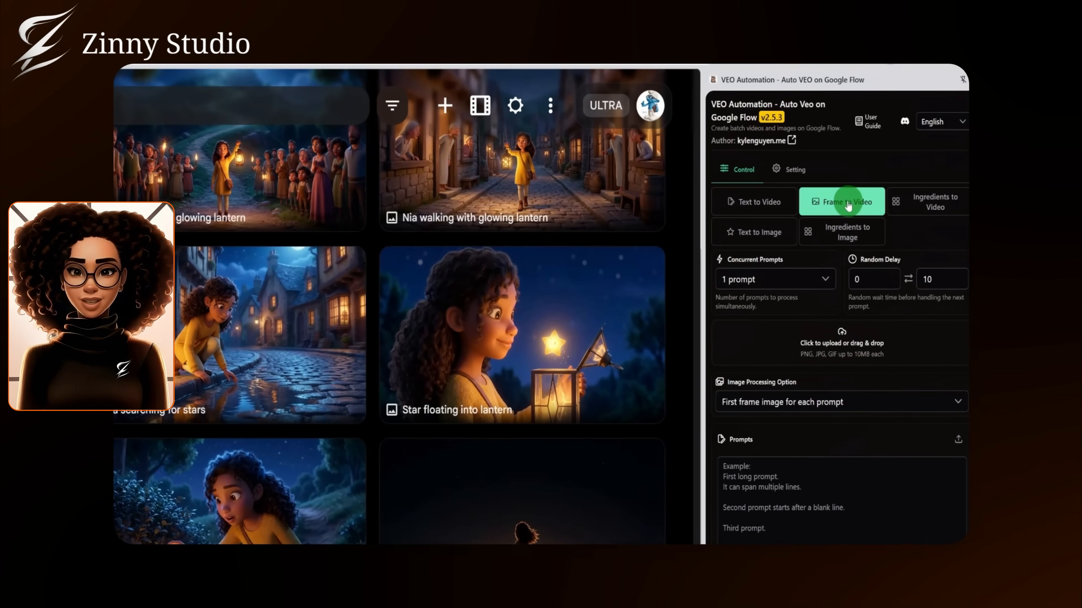
click(853, 341)
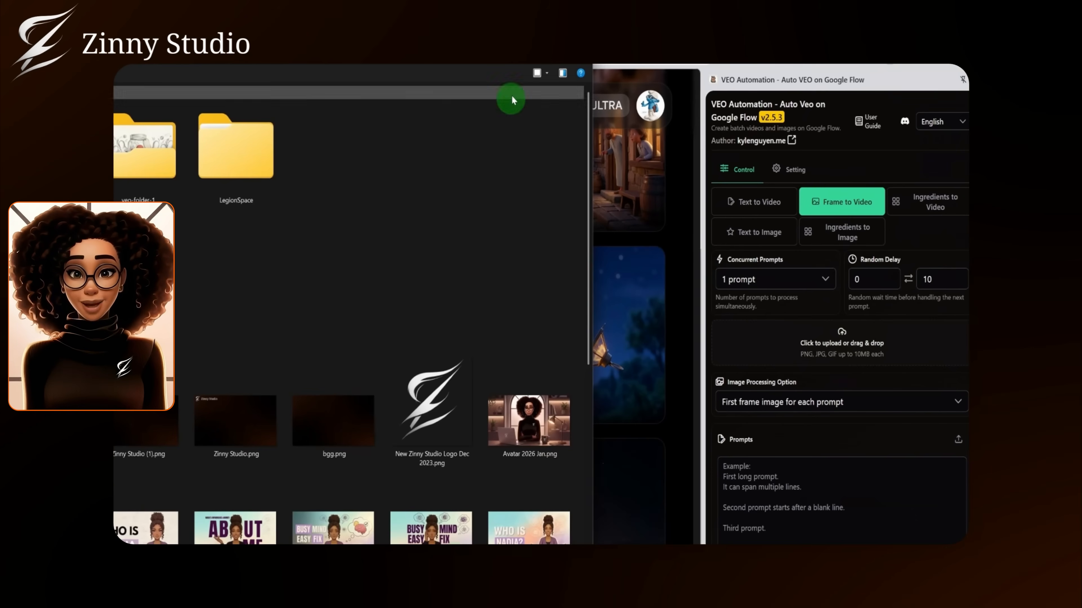
double_click(40, 153)
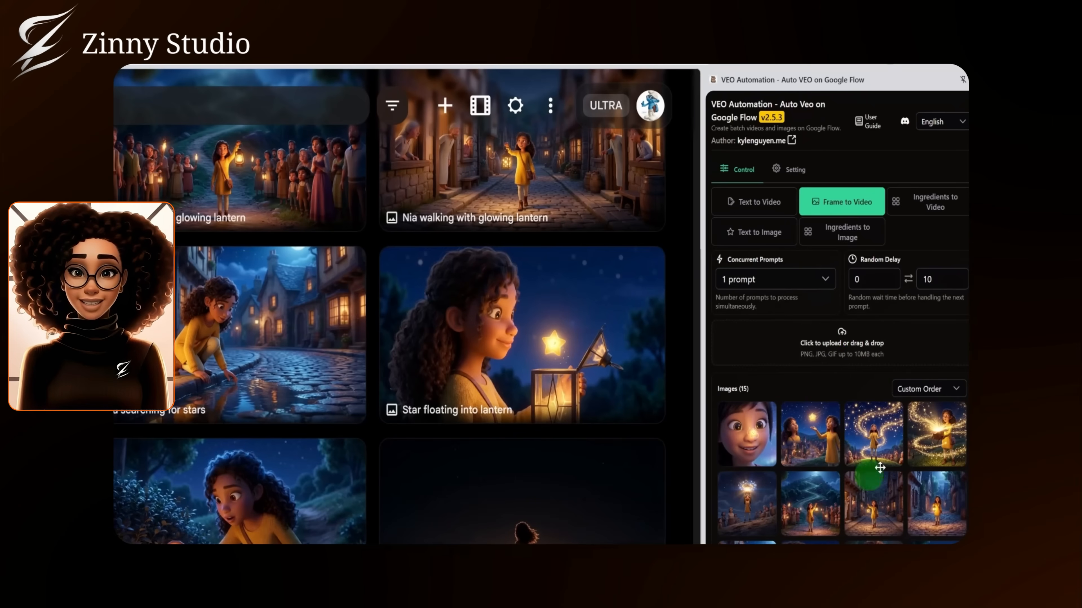
Keep the image processing option at First frame image for each prompt and enter the scene video prompts
scroll(806, 476, down, 9)
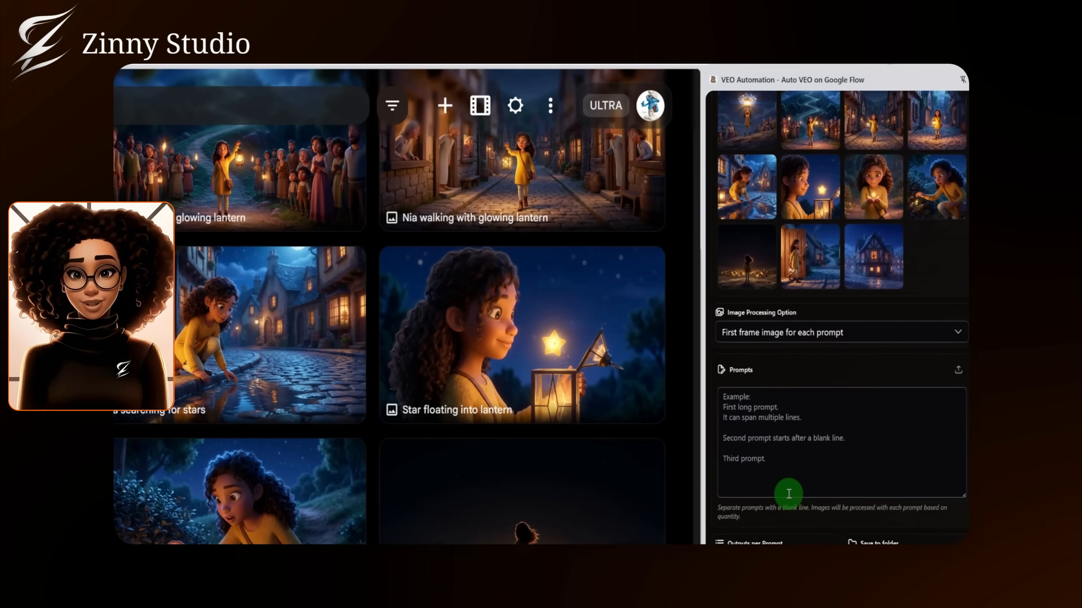
click(795, 333)
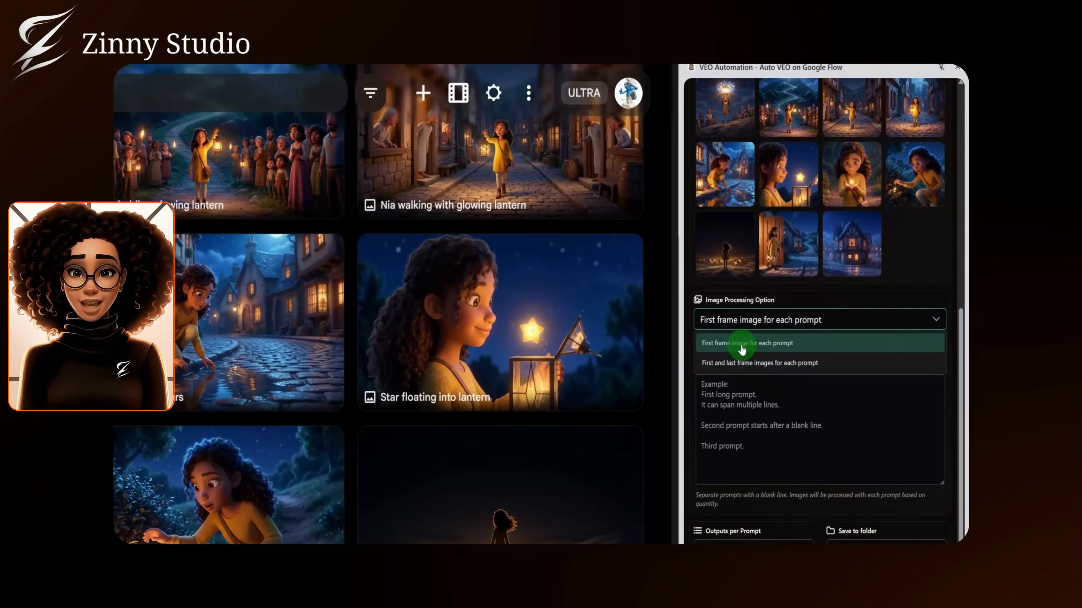
click(741, 344)
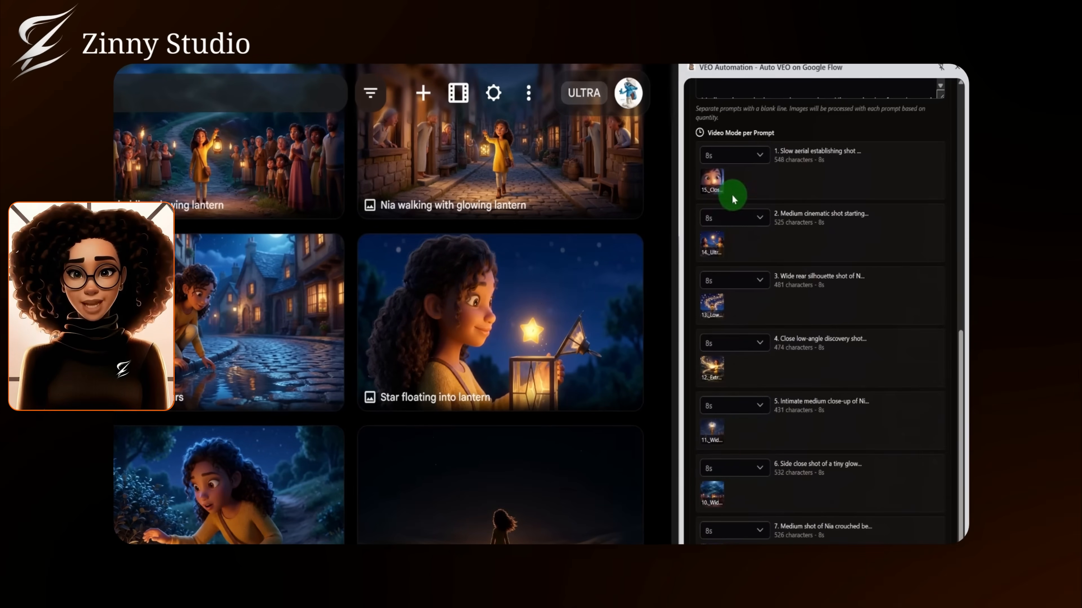
Check the image paired with each of the 15 eight-second video prompts and start the batch video generation
scroll(718, 502, down, 7)
scroll(819, 311, down, 8)
scroll(820, 311, up, 4)
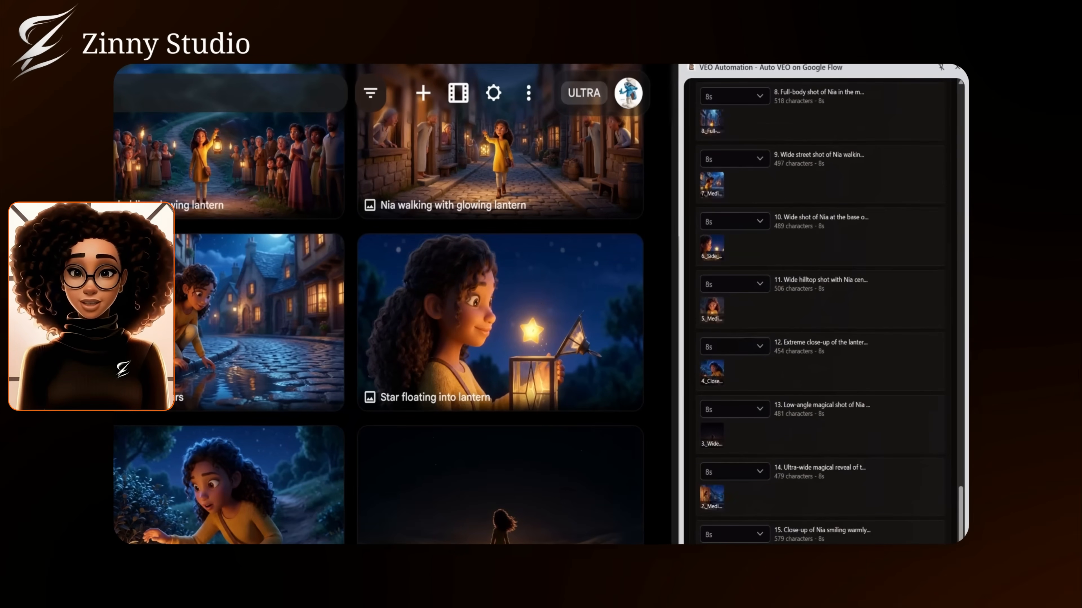
scroll(820, 311, down, 5)
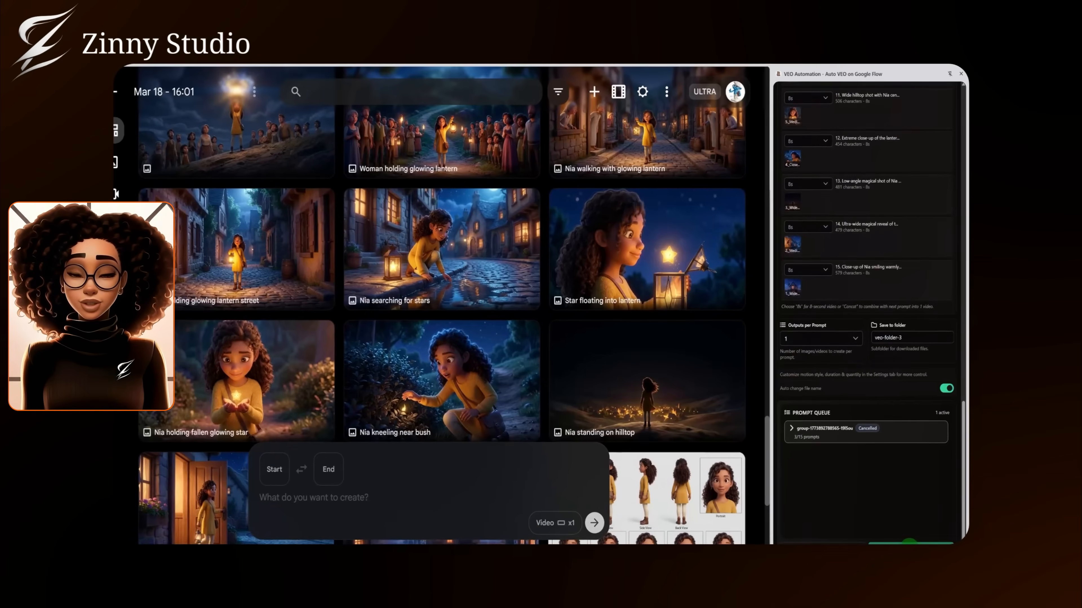
click(904, 525)
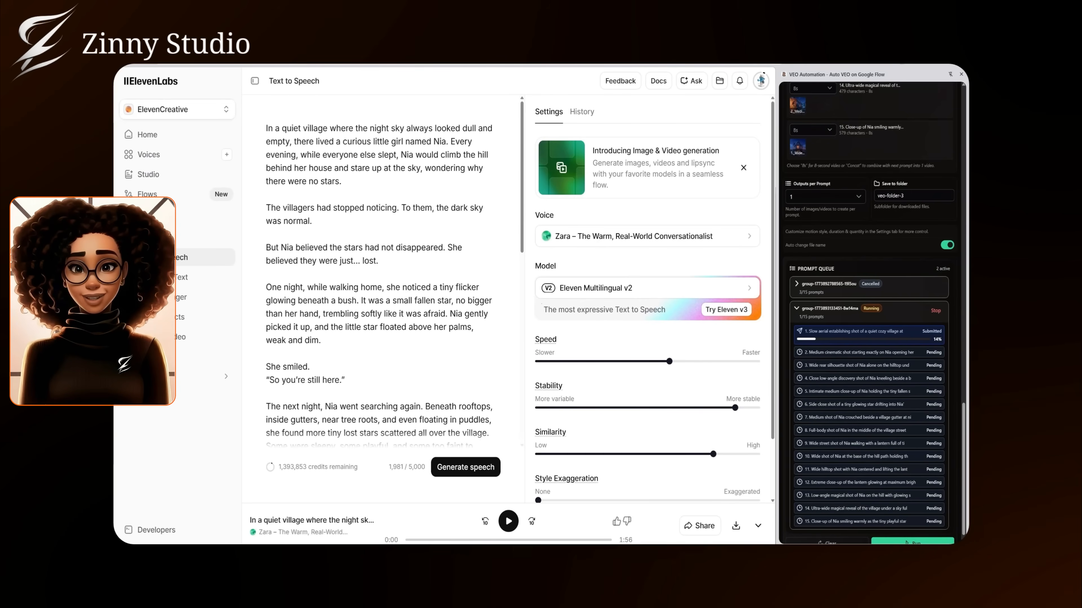
Close the VEO Automation panel beside ElevenLabs Text to Speech and review the narration script
click(961, 76)
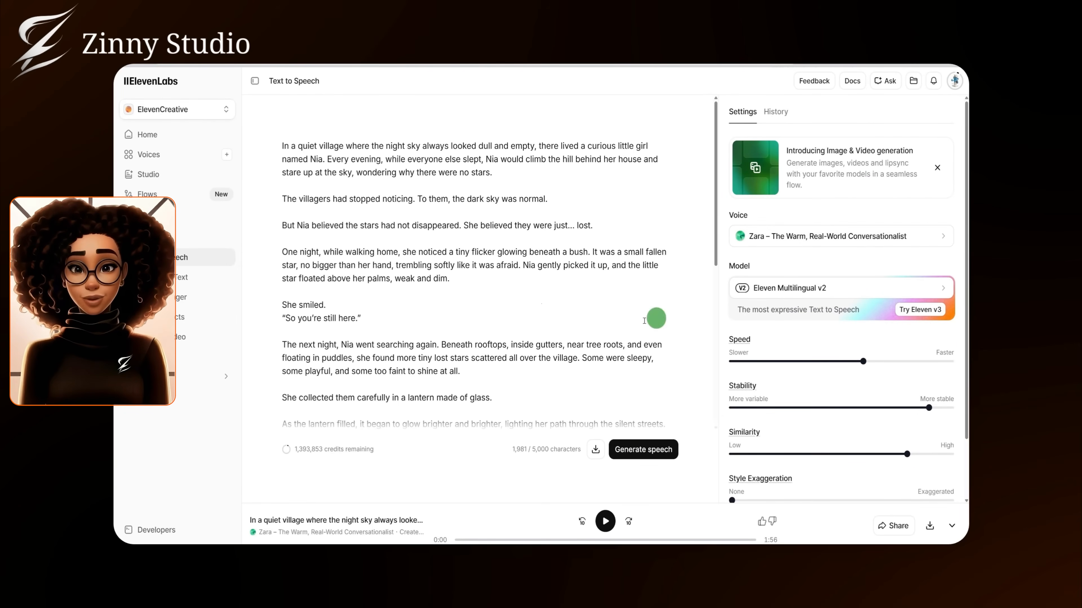
scroll(530, 338, down, 10)
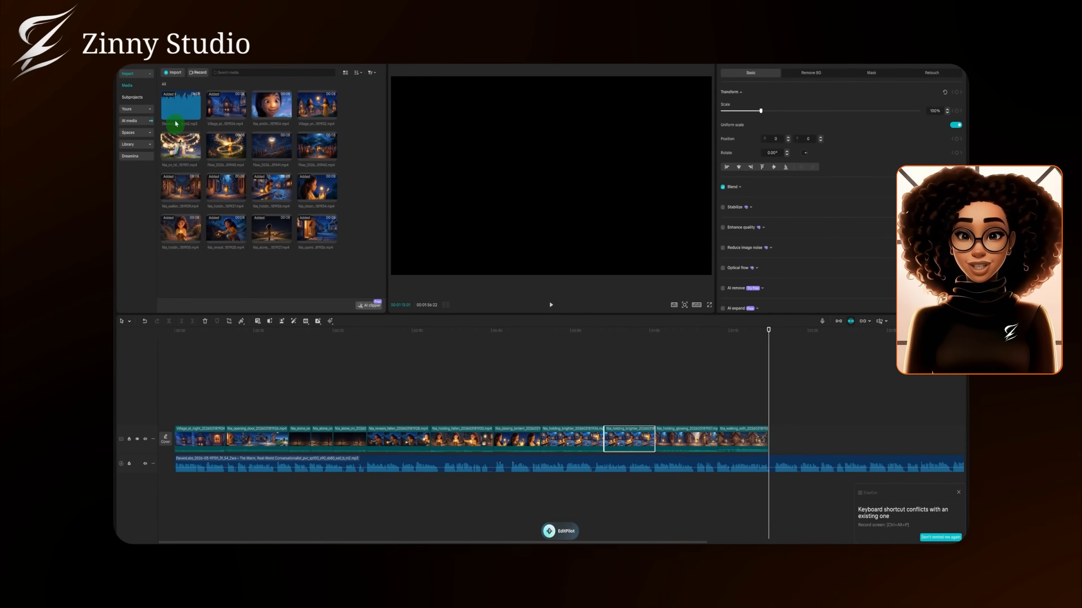
Switch to CapCut, select the narration audio on the timeline, and scrub through the scene clips to preview the assembled story
click(324, 462)
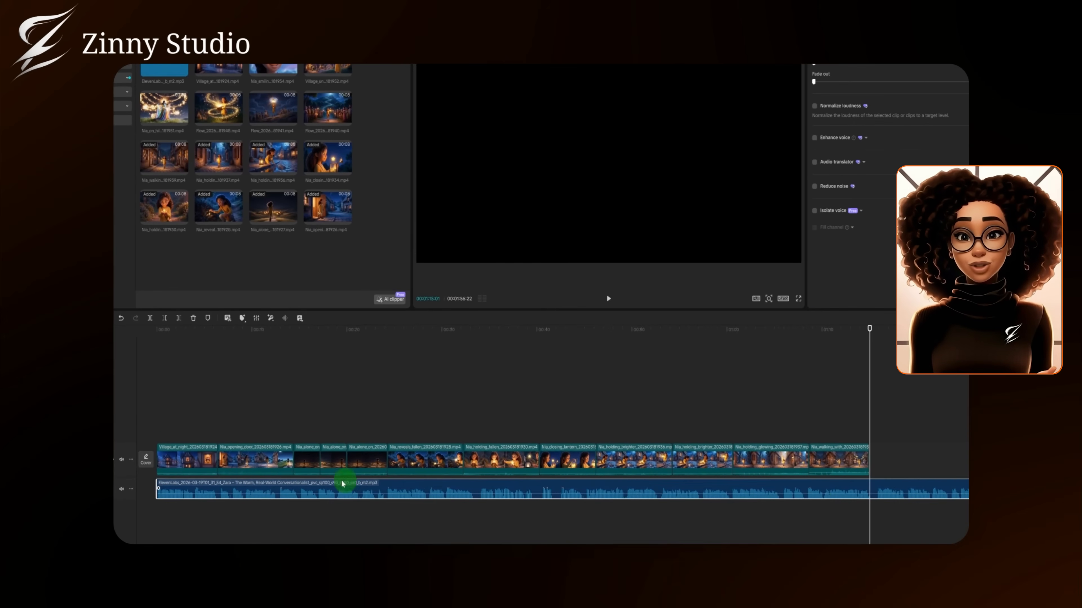
drag(869, 329, 277, 337)
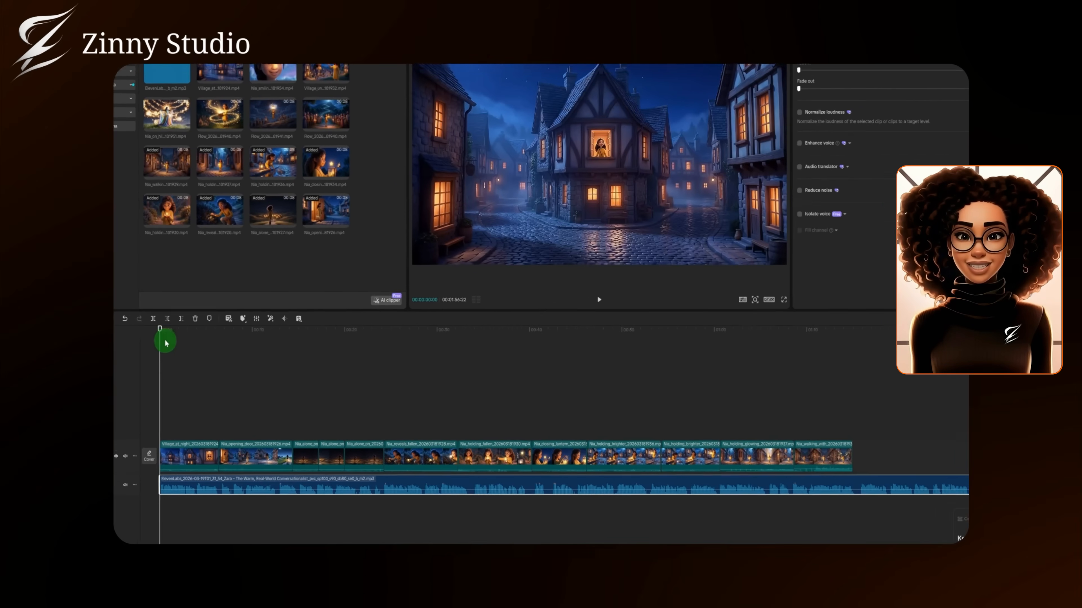
click(222, 69)
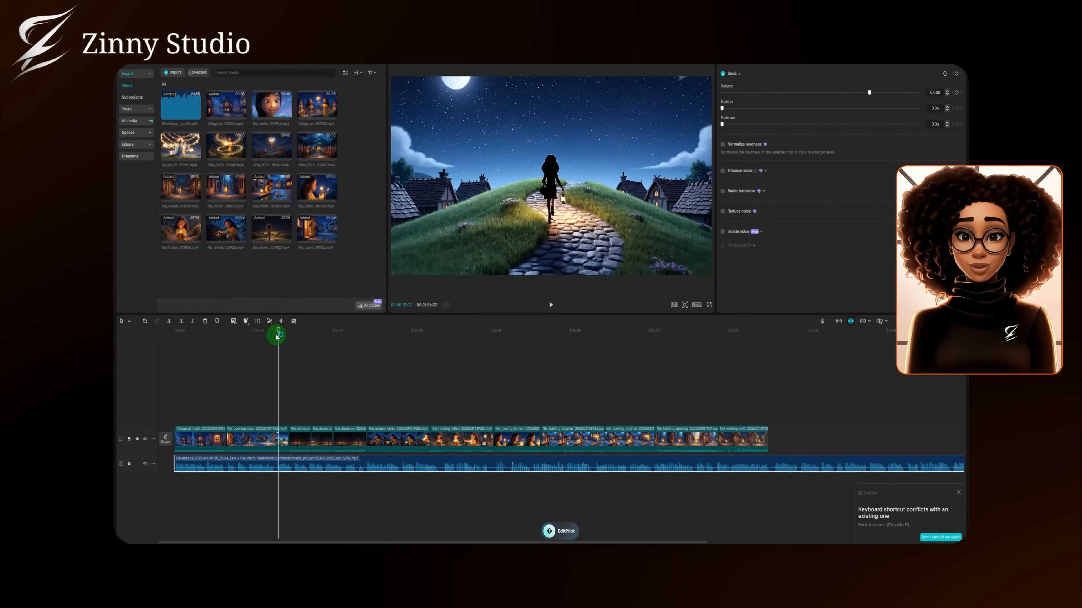
drag(279, 334, 475, 349)
click(453, 442)
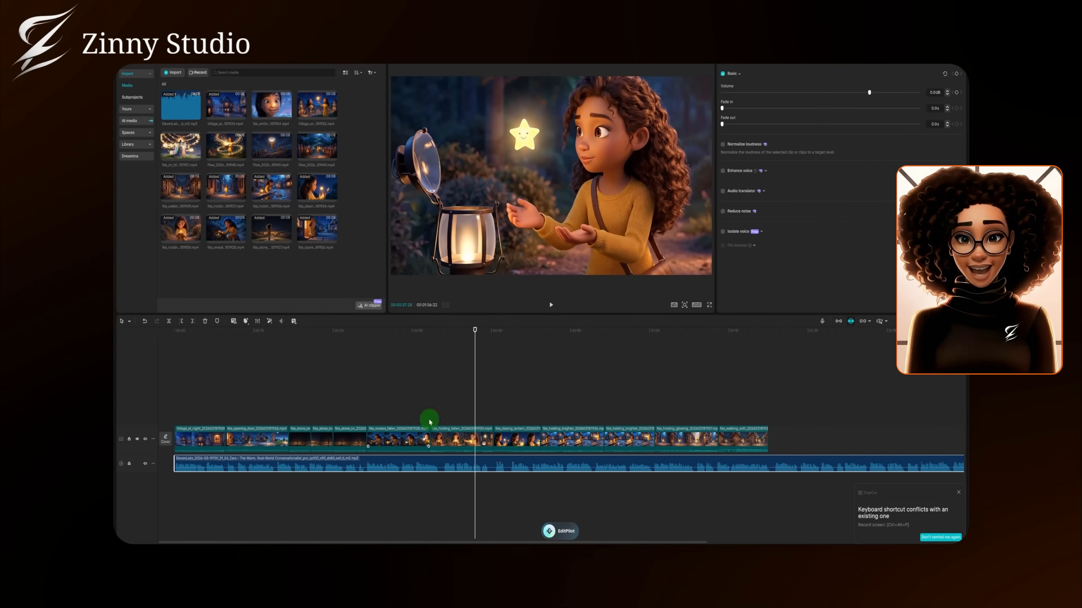